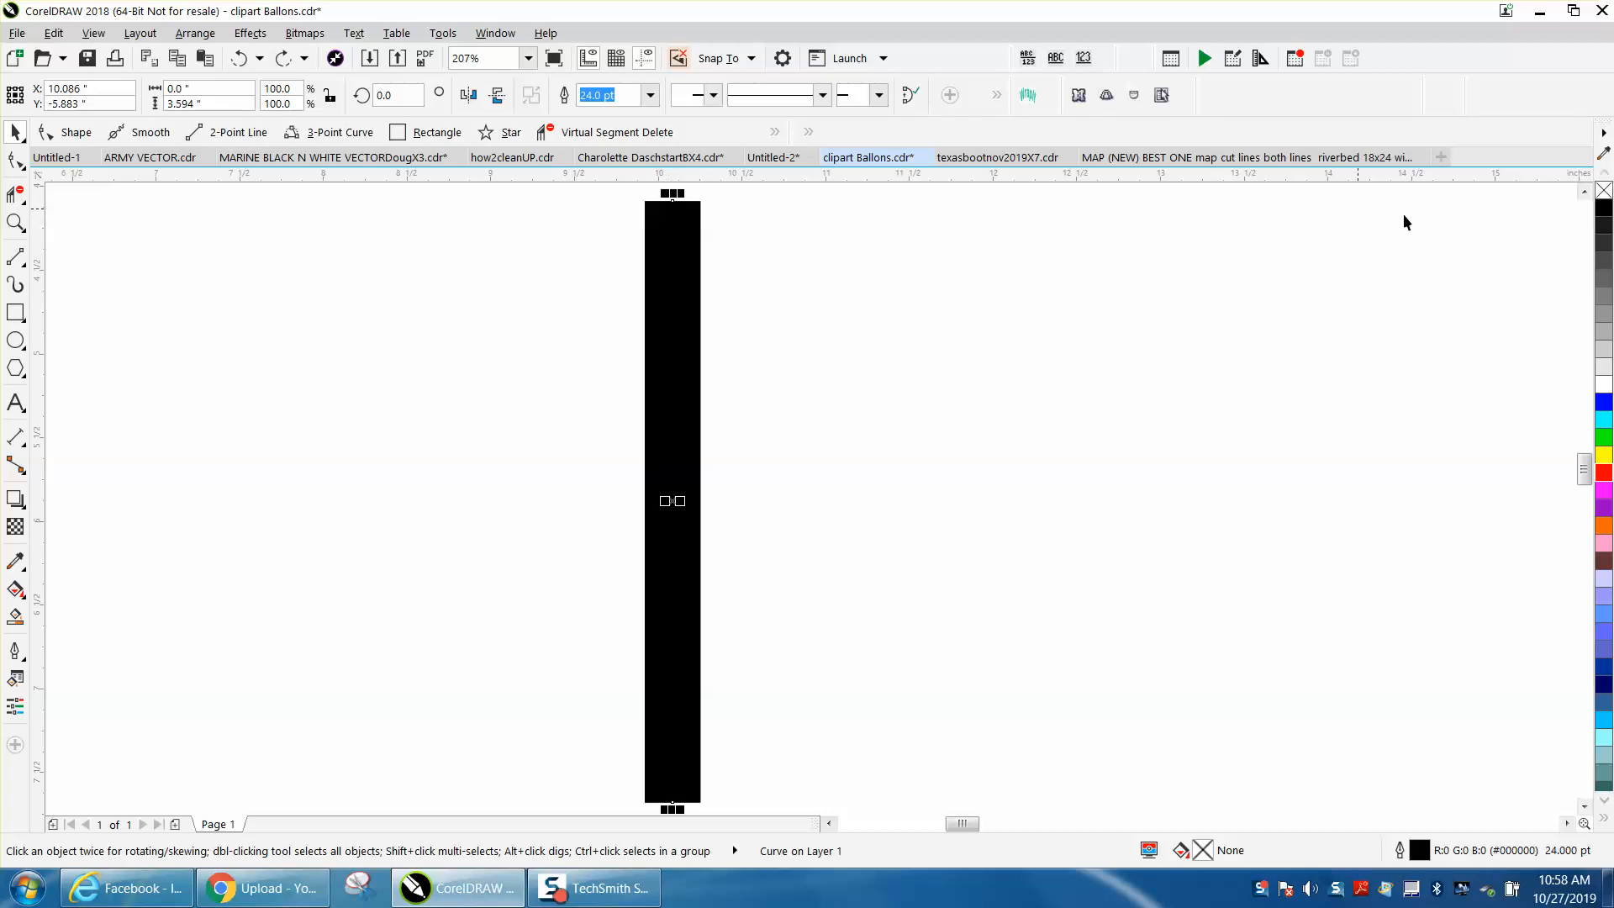
# - Try a hairline outline width on the thick vertical line and undo the change
pyautogui.doubleClick(1419, 846)
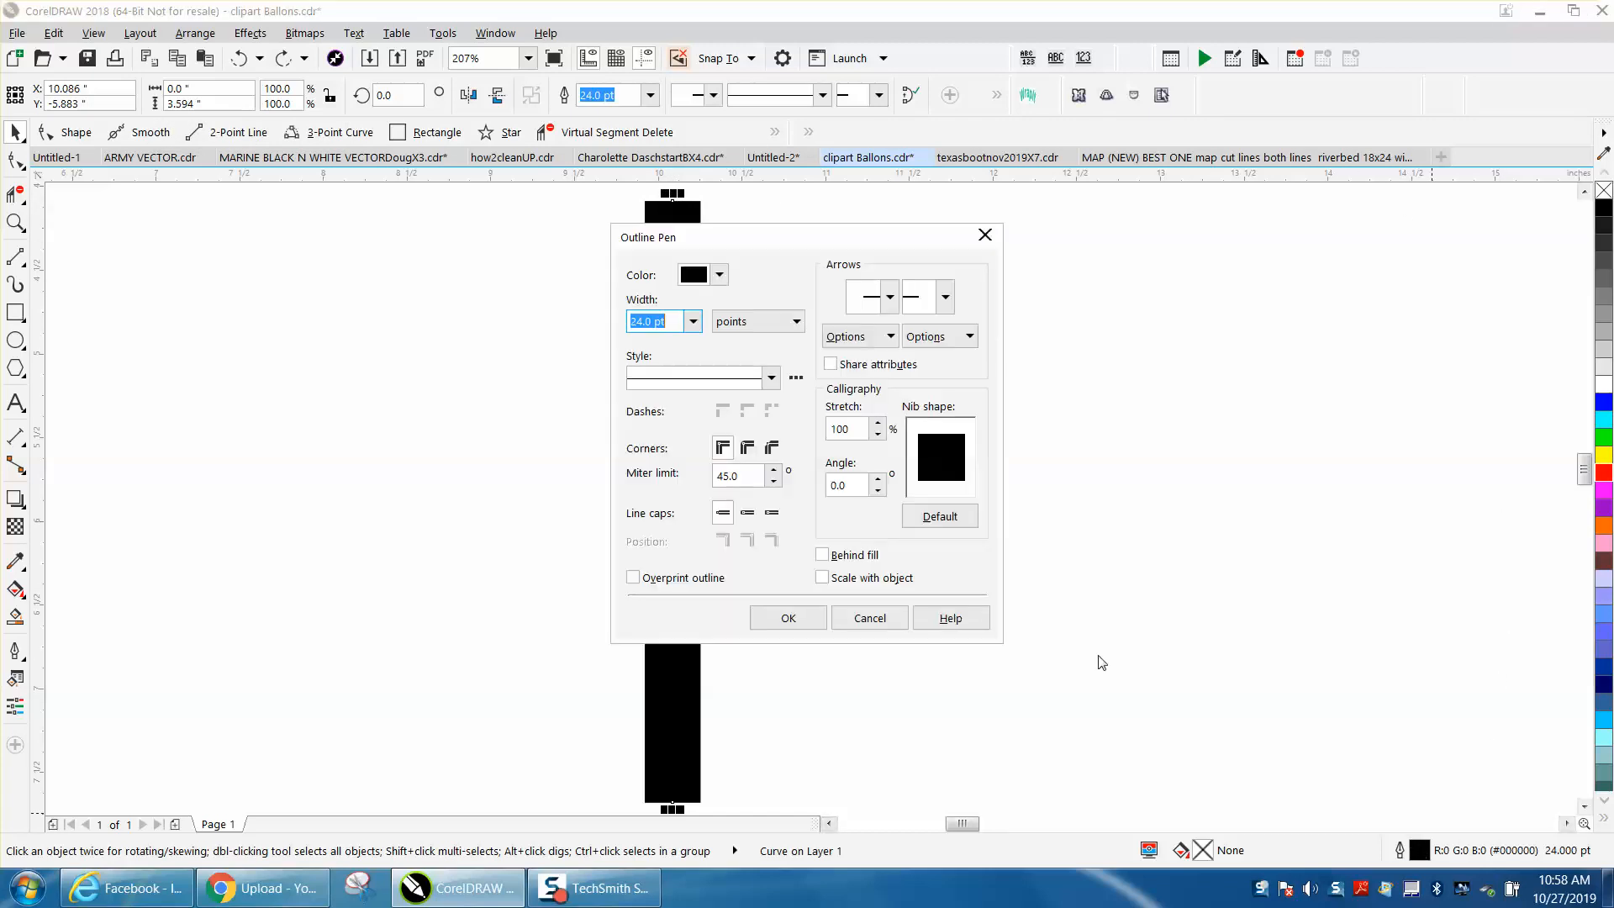
pyautogui.click(697, 322)
pyautogui.click(678, 338)
pyautogui.click(794, 622)
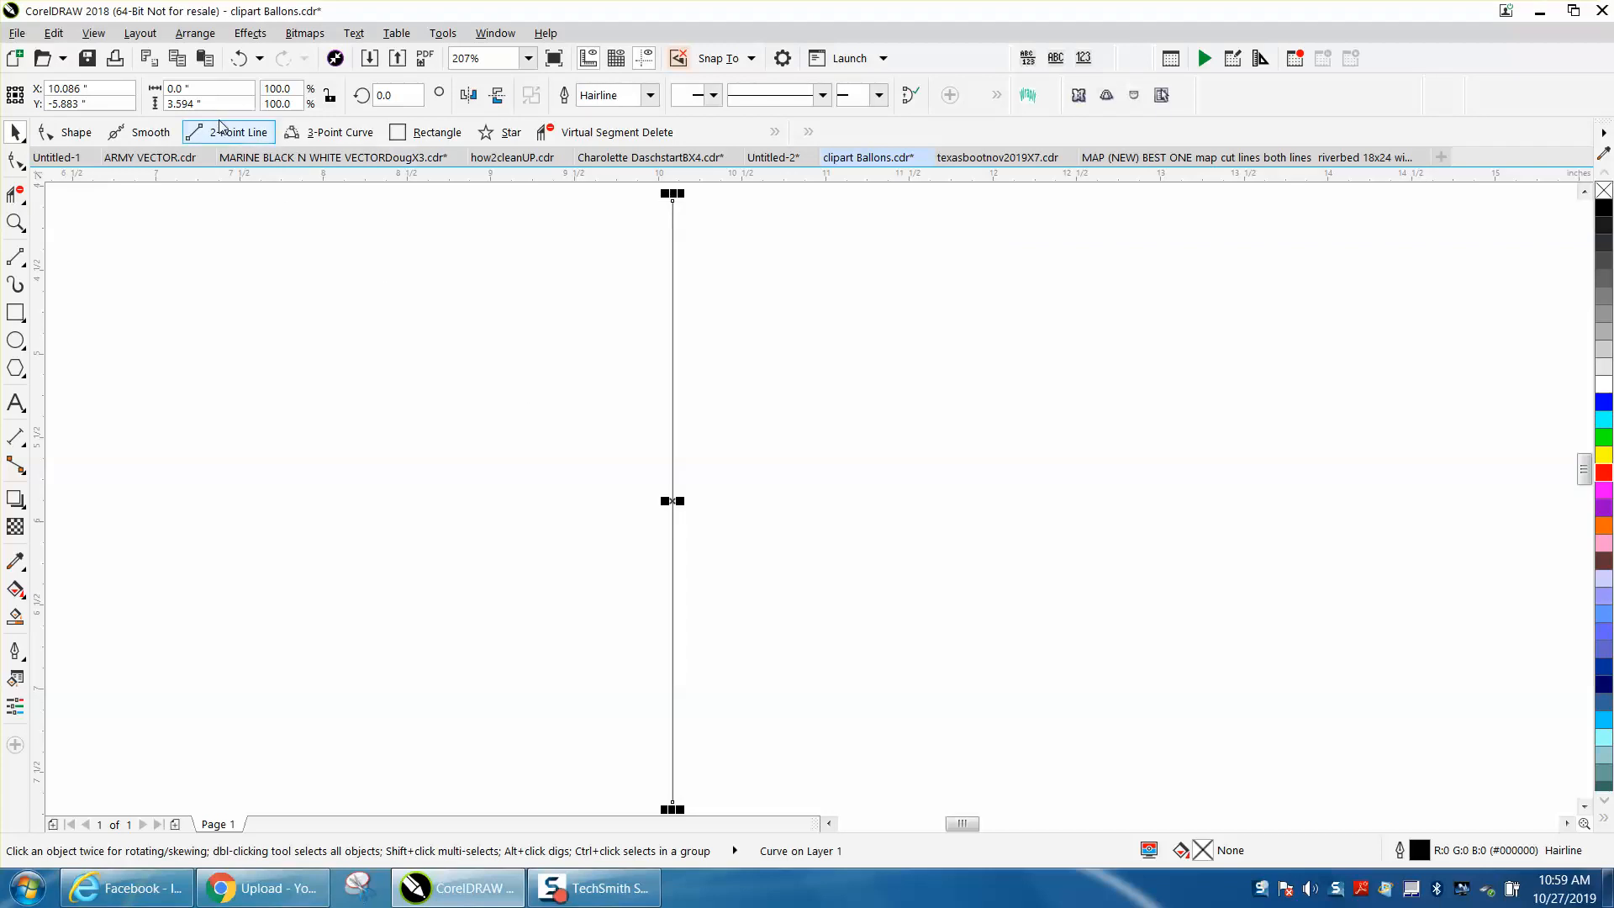
pyautogui.click(239, 58)
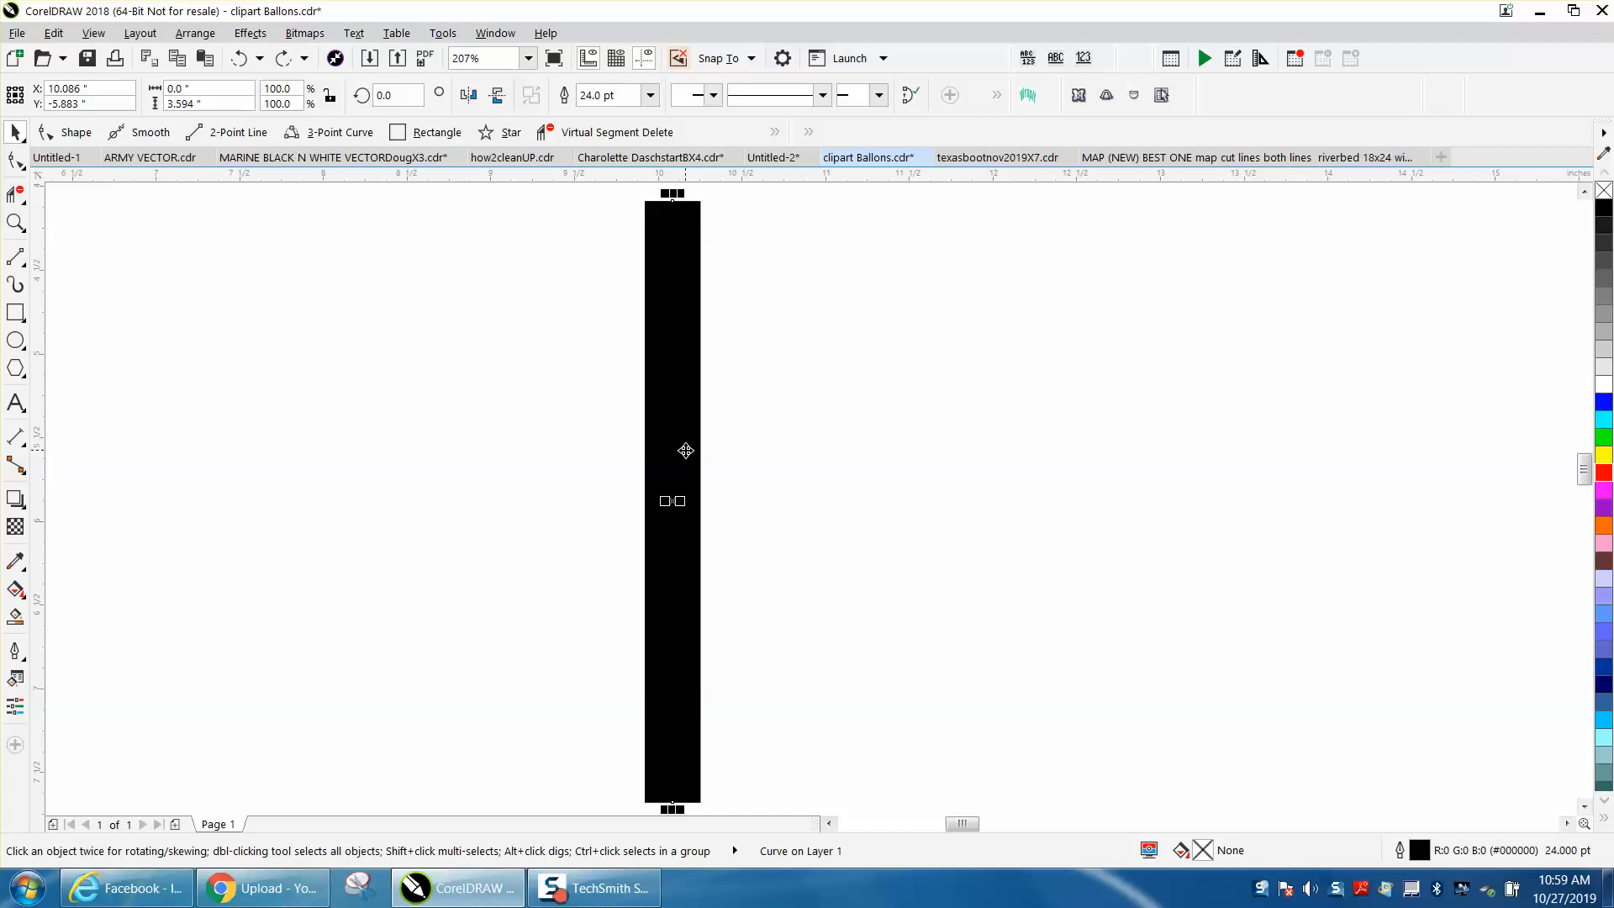
# - Convert the thick line's outline to an object and size it 0.25 inches wide by 4 inches high
pyautogui.click(195, 33)
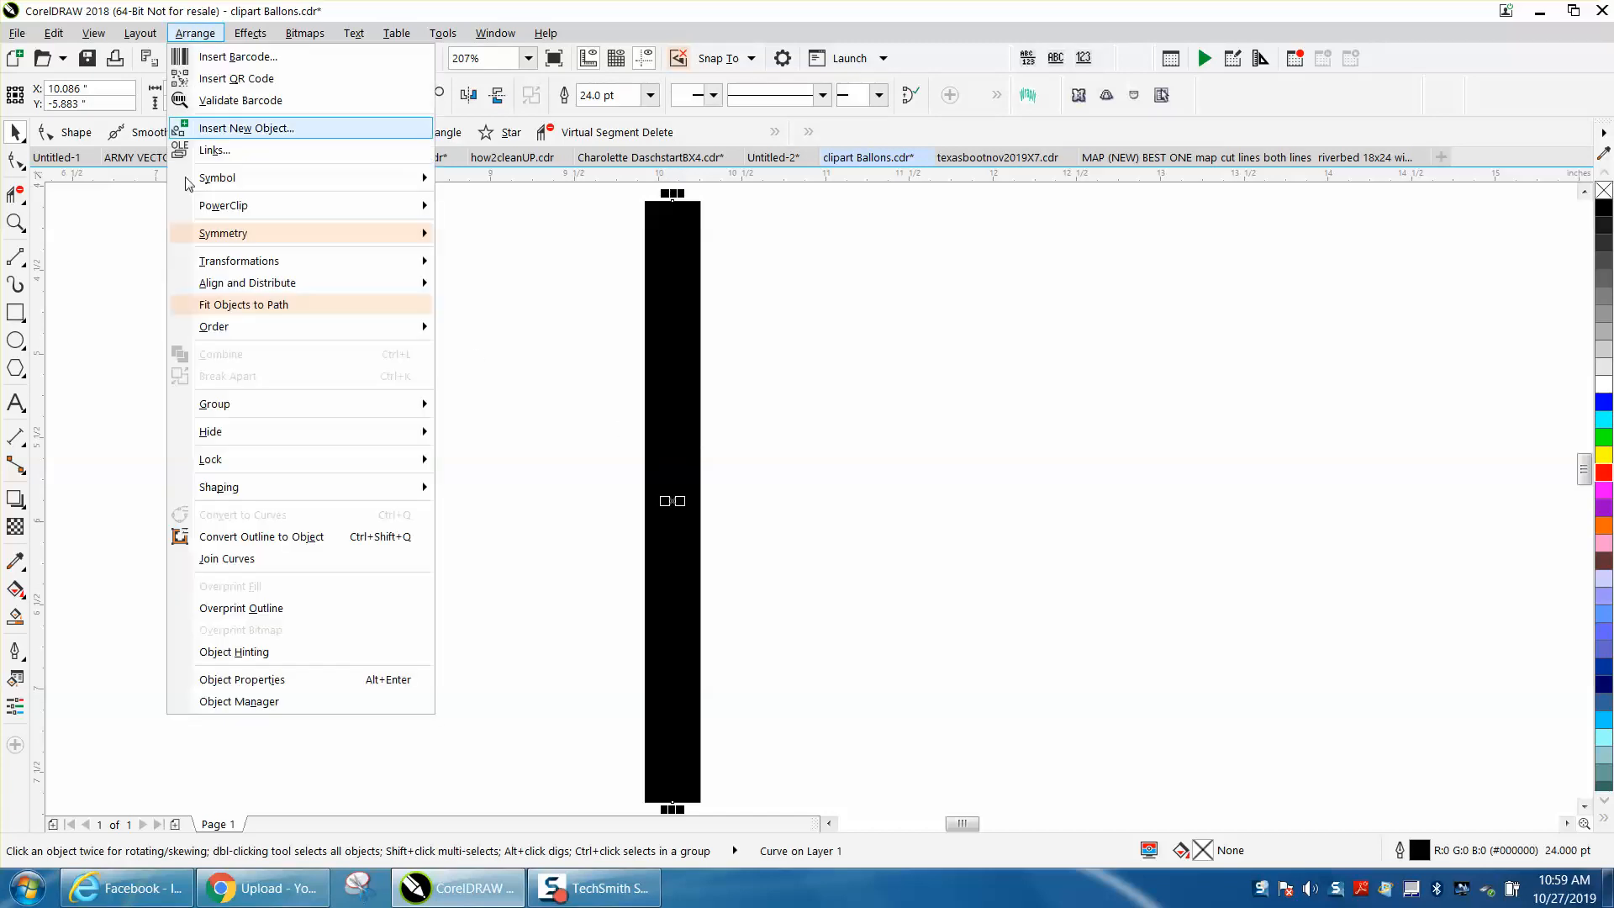
pyautogui.click(281, 539)
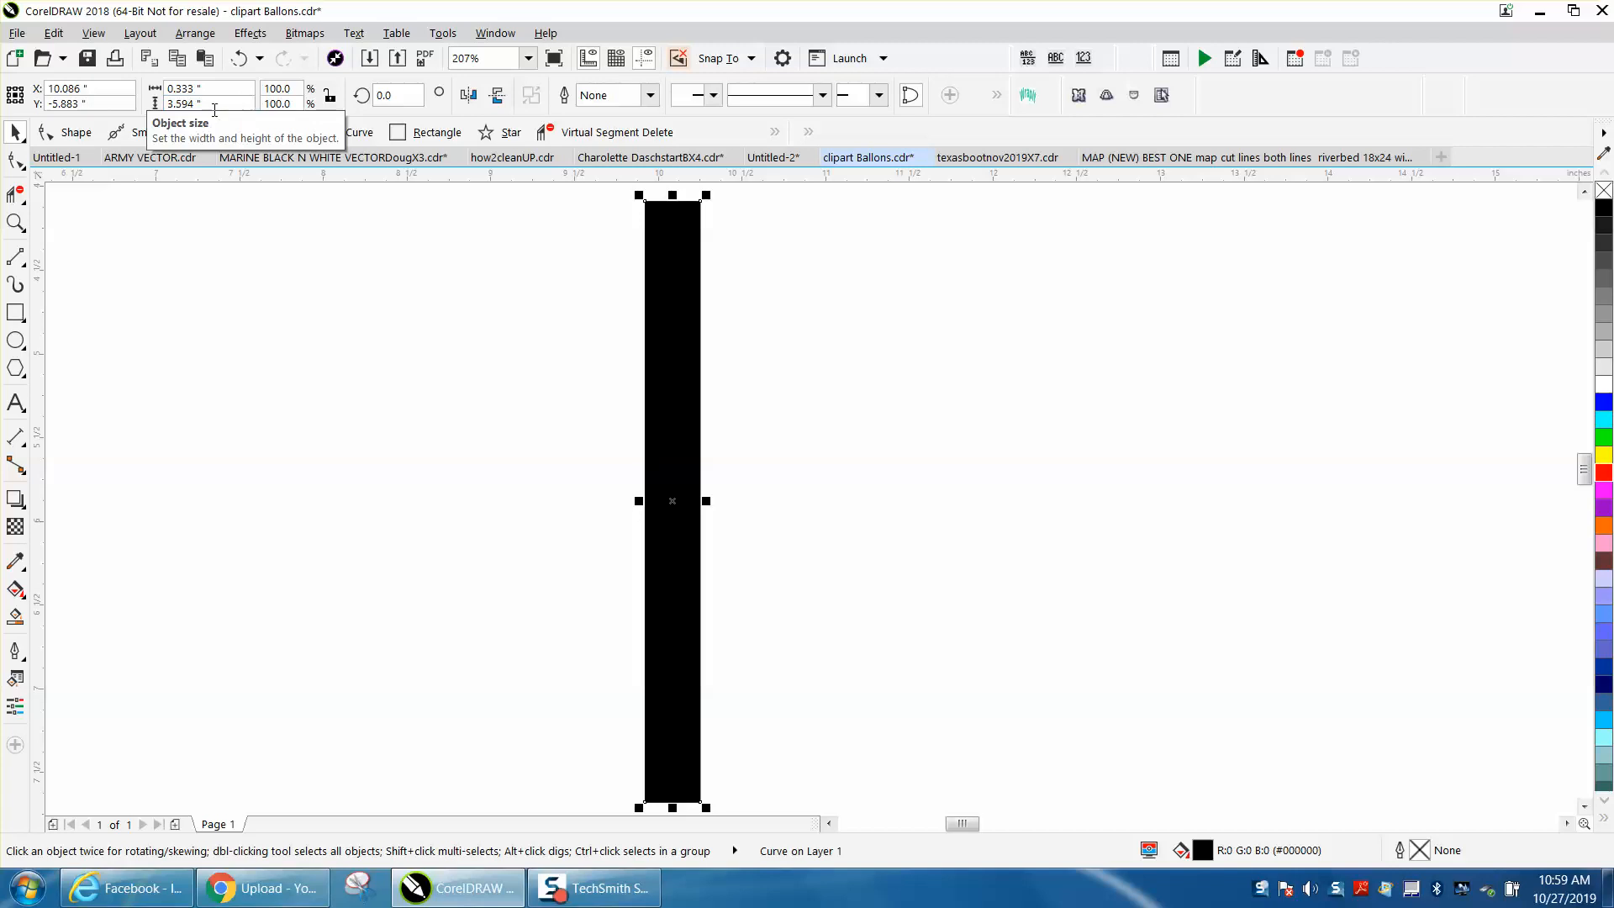
pyautogui.click(236, 103)
pyautogui.write('4')
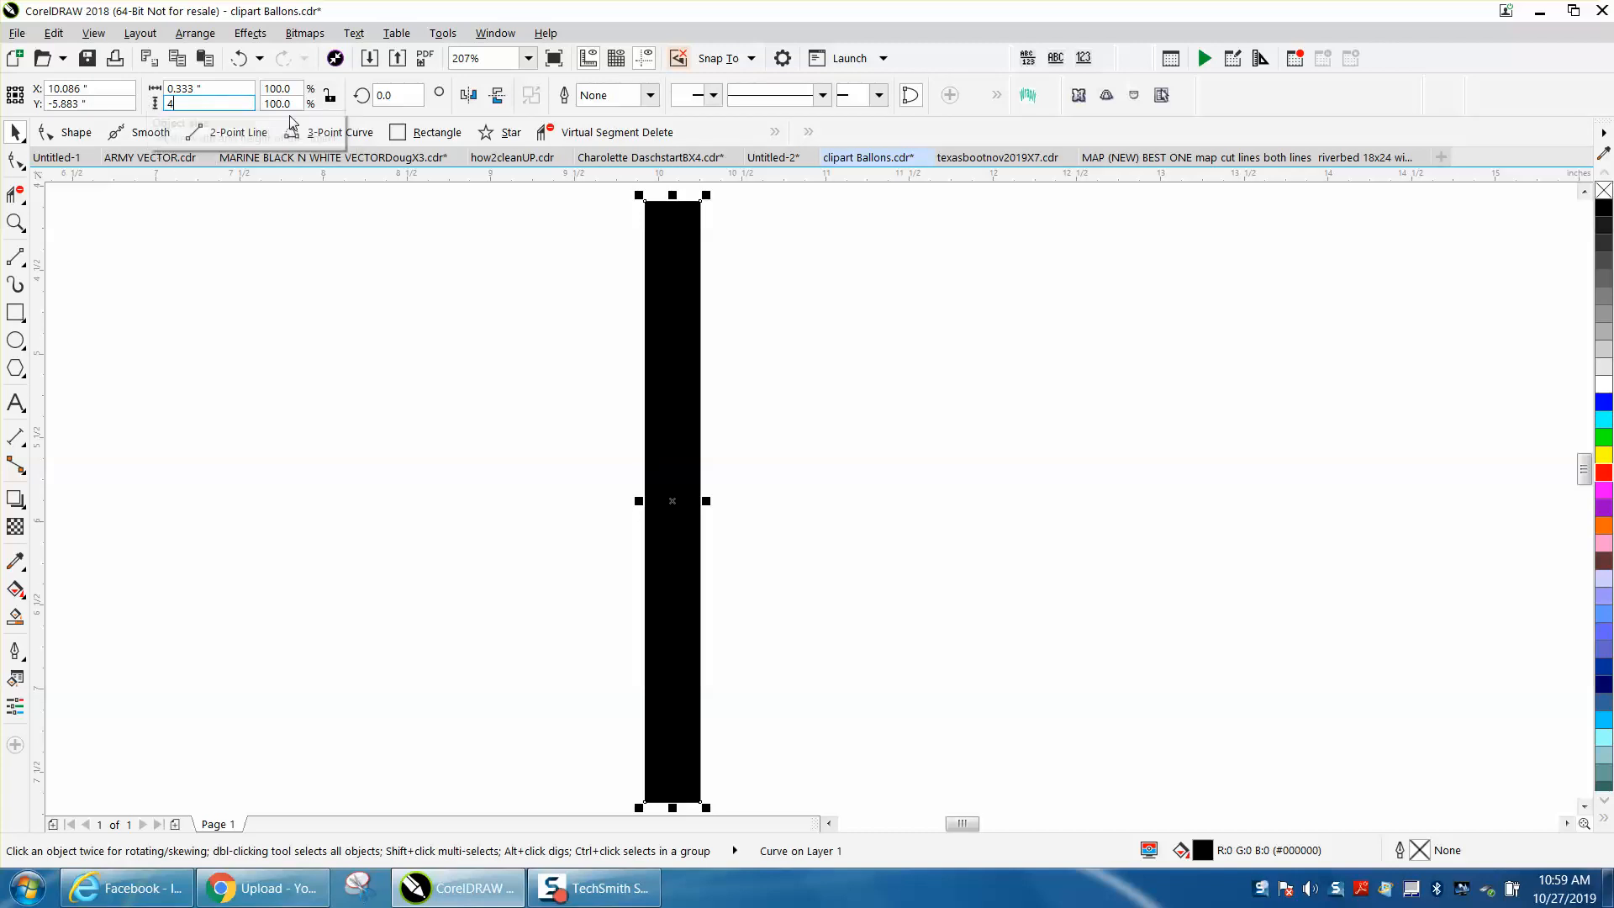
pyautogui.click(229, 89)
pyautogui.write('.')
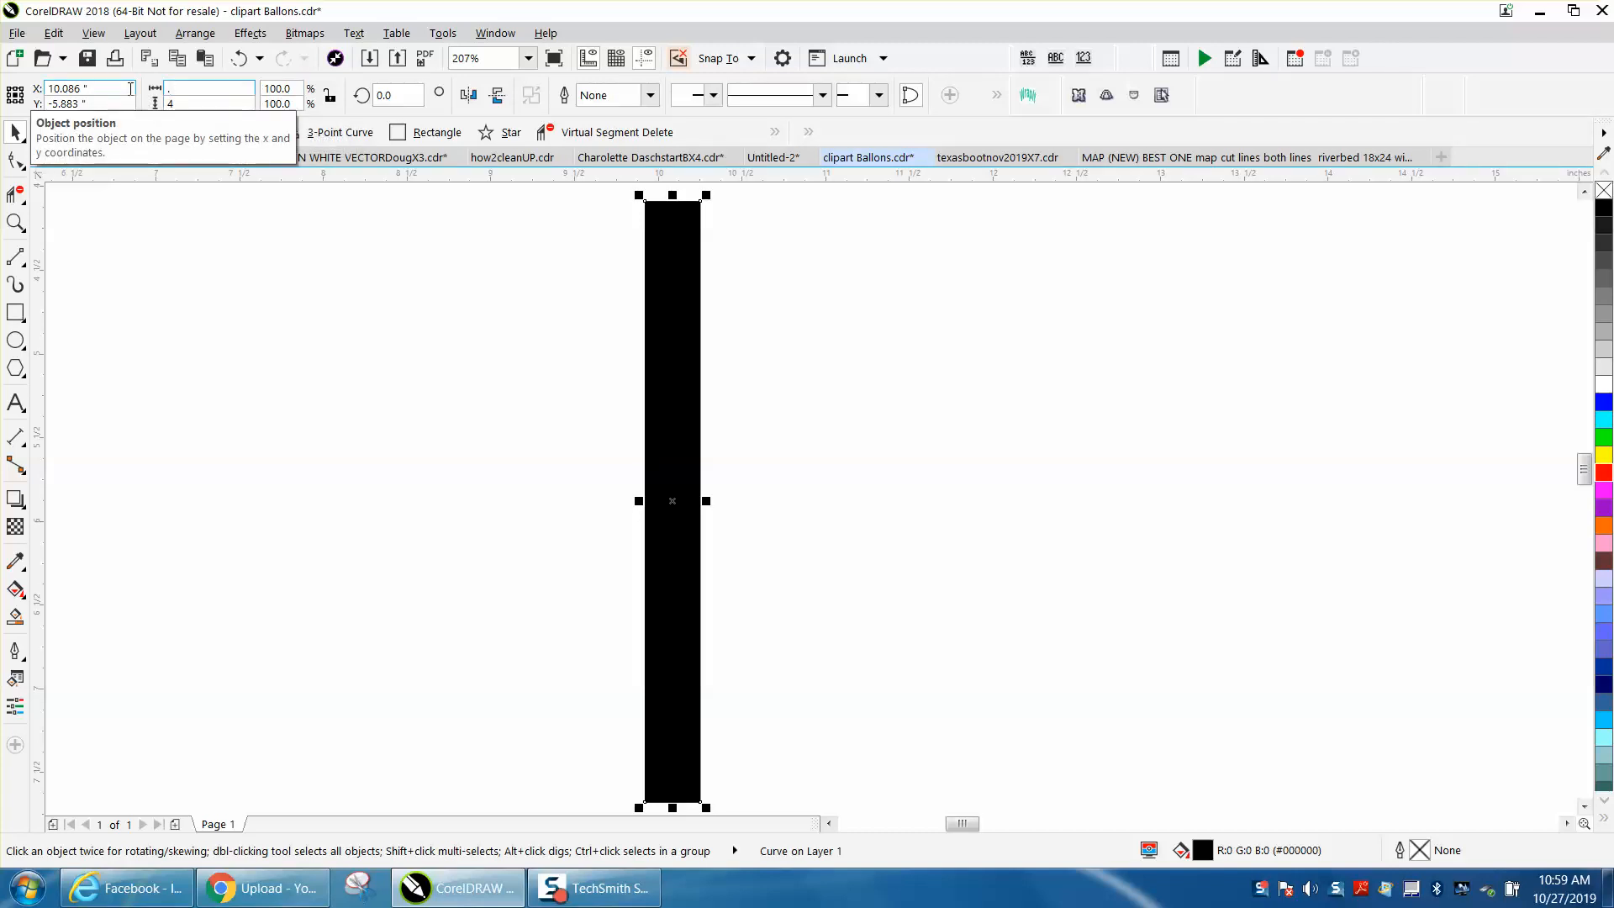
pyautogui.write('25')
pyautogui.press('Return')
# - Set the nudge distance to 0.5 inches with nothing selected
pyautogui.scroll(-2, 665, 435)
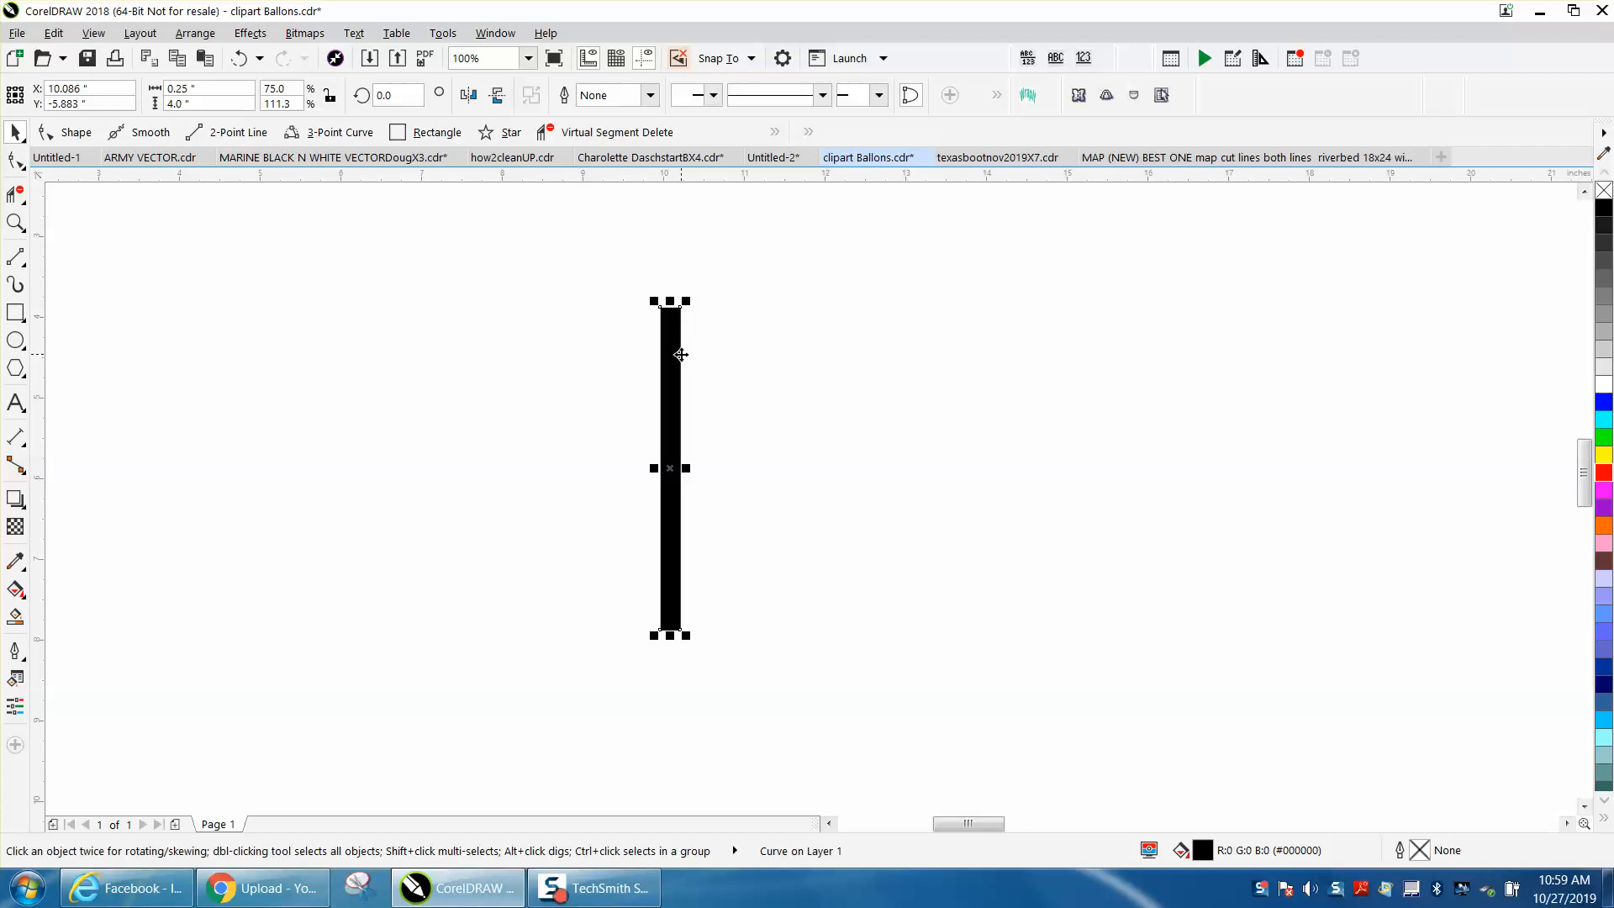
pyautogui.click(533, 320)
pyautogui.moveTo(599, 95); pyautogui.dragTo(534, 95)
pyautogui.press('BackSpace')
# - Duplicate the black bar eight times to the right at 0.5-inch spacing
pyautogui.click(670, 346)
pyautogui.hotkey('ctrl', 'd')
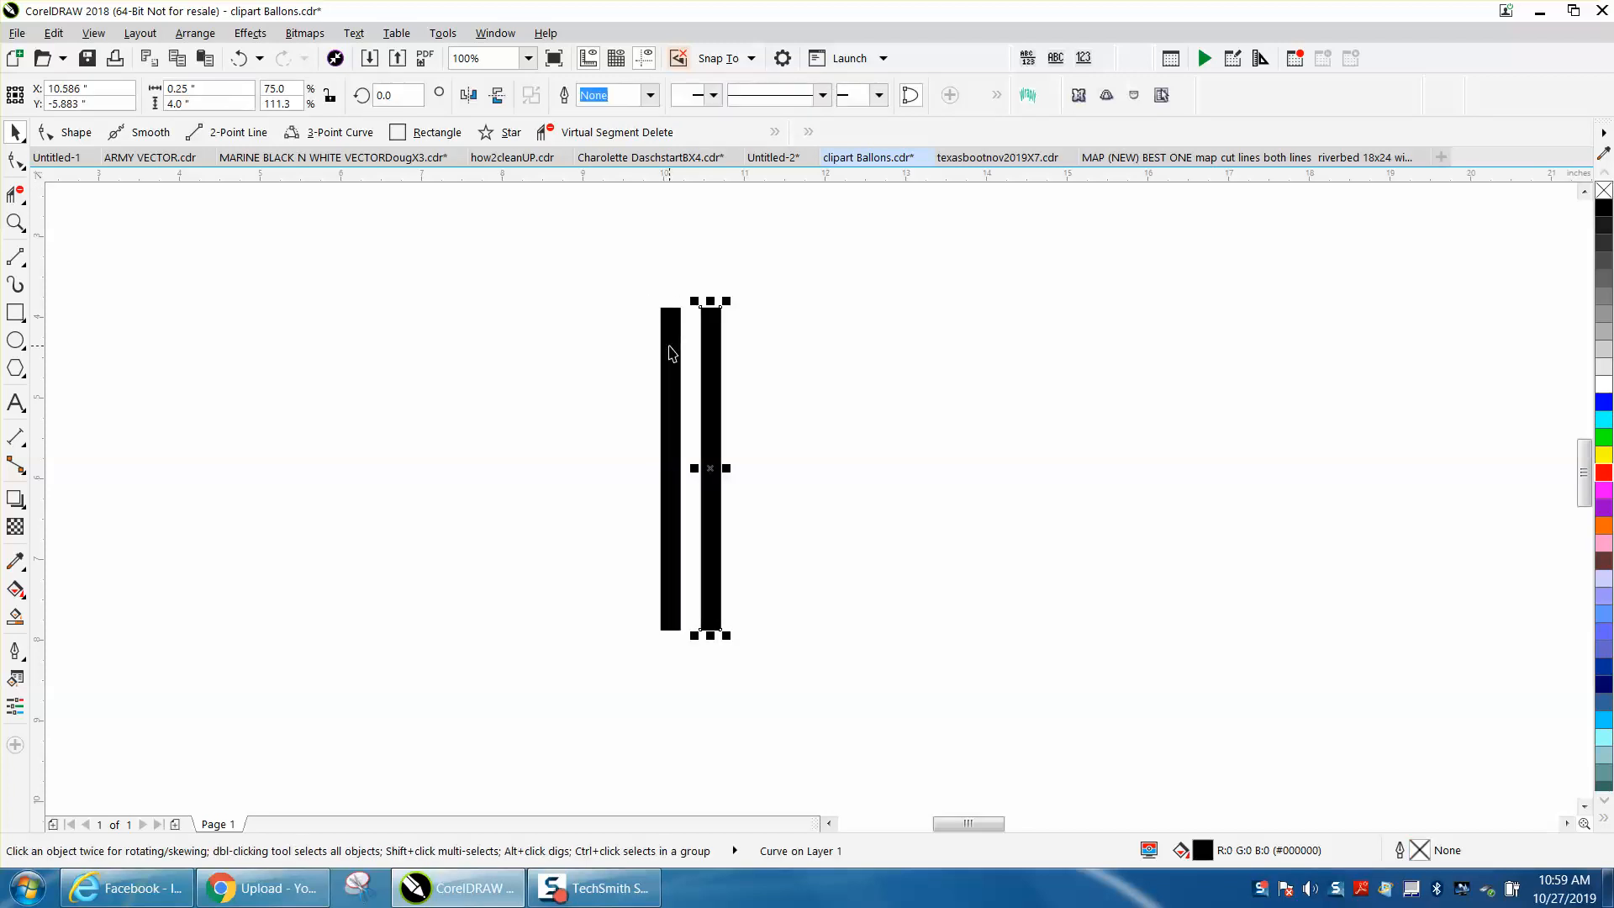
pyautogui.hotkey('ctrl', 'd')
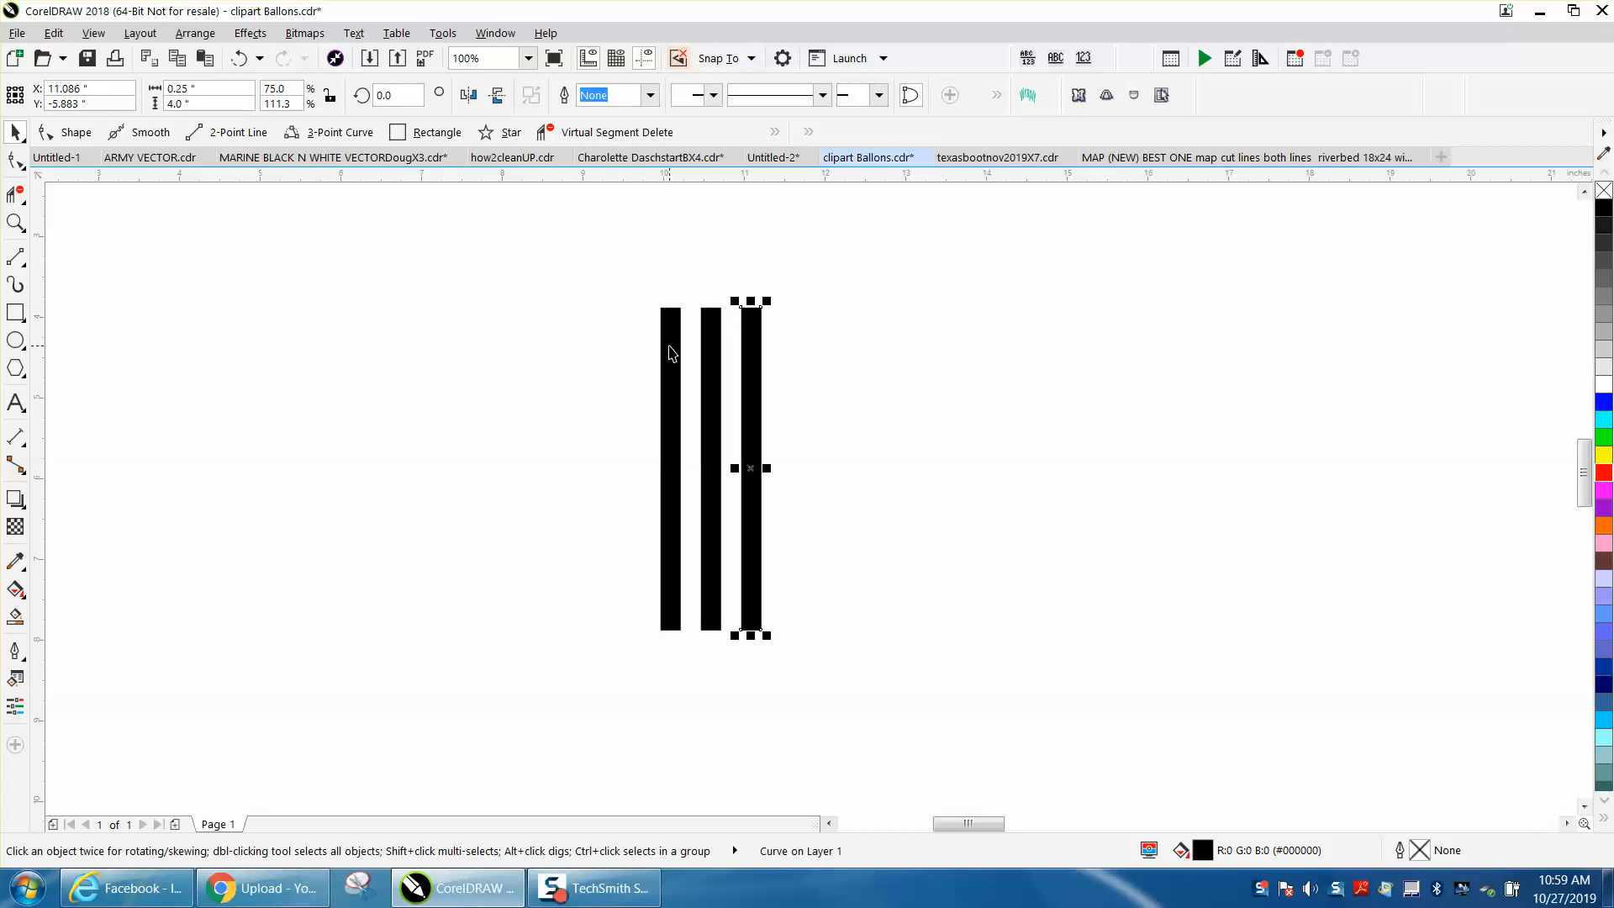
pyautogui.hotkey('ctrl', 'd')
pyautogui.hotkey('ctrl', 'd')
pyautogui.hotkey('ctrl', 'd')
pyautogui.hotkey('ctrl', 'd')
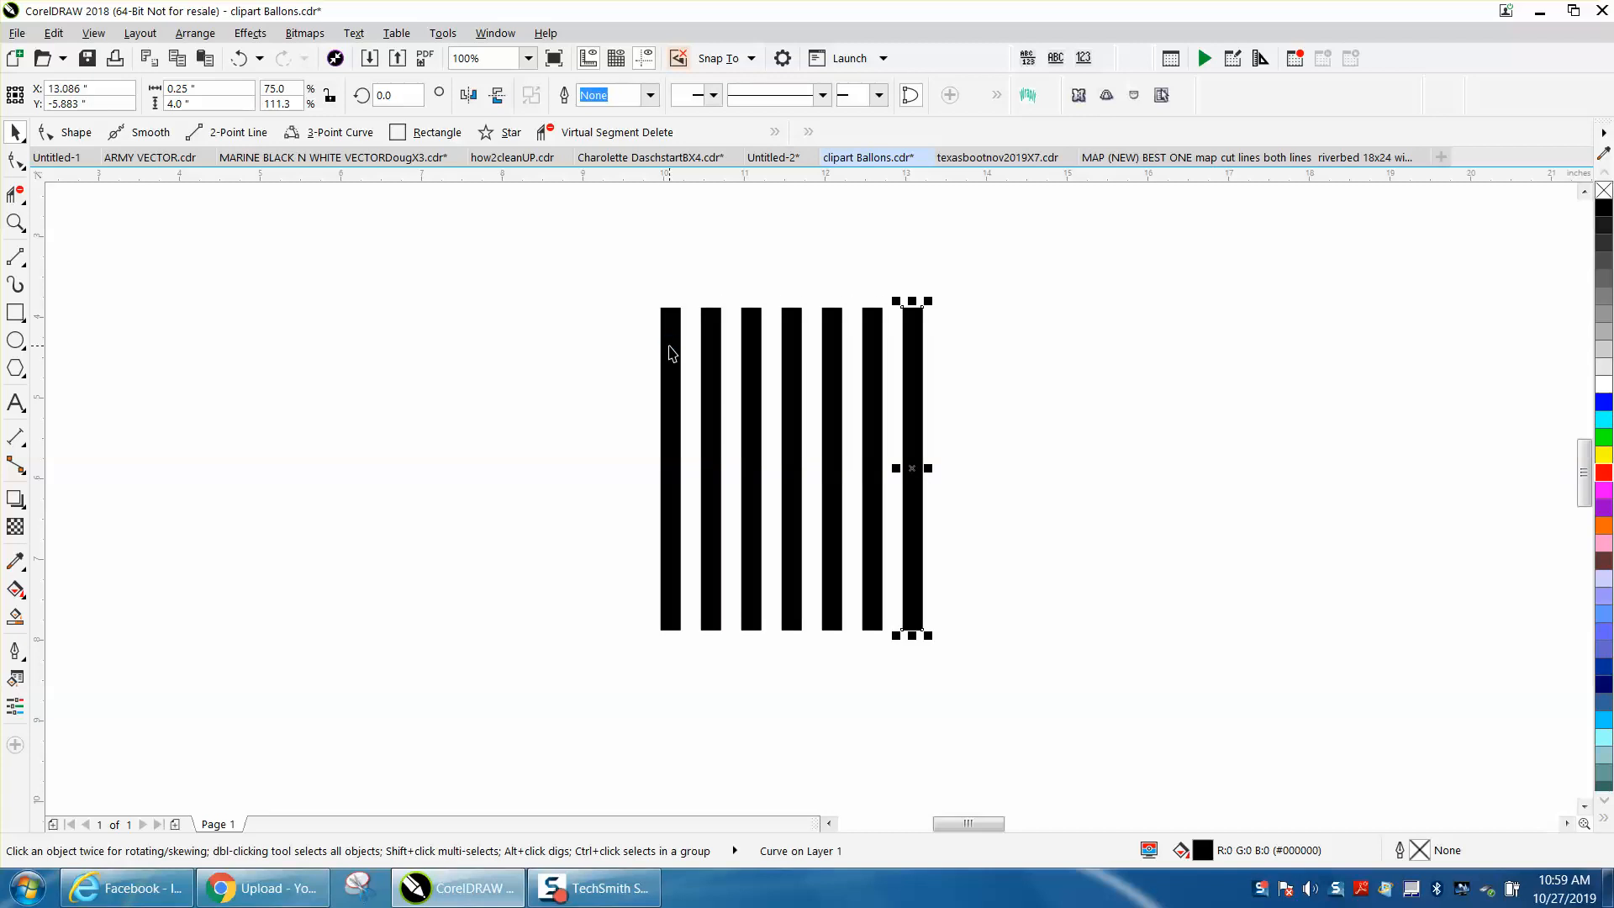
pyautogui.hotkey('ctrl', 'd')
pyautogui.hotkey('ctrl', 'd')
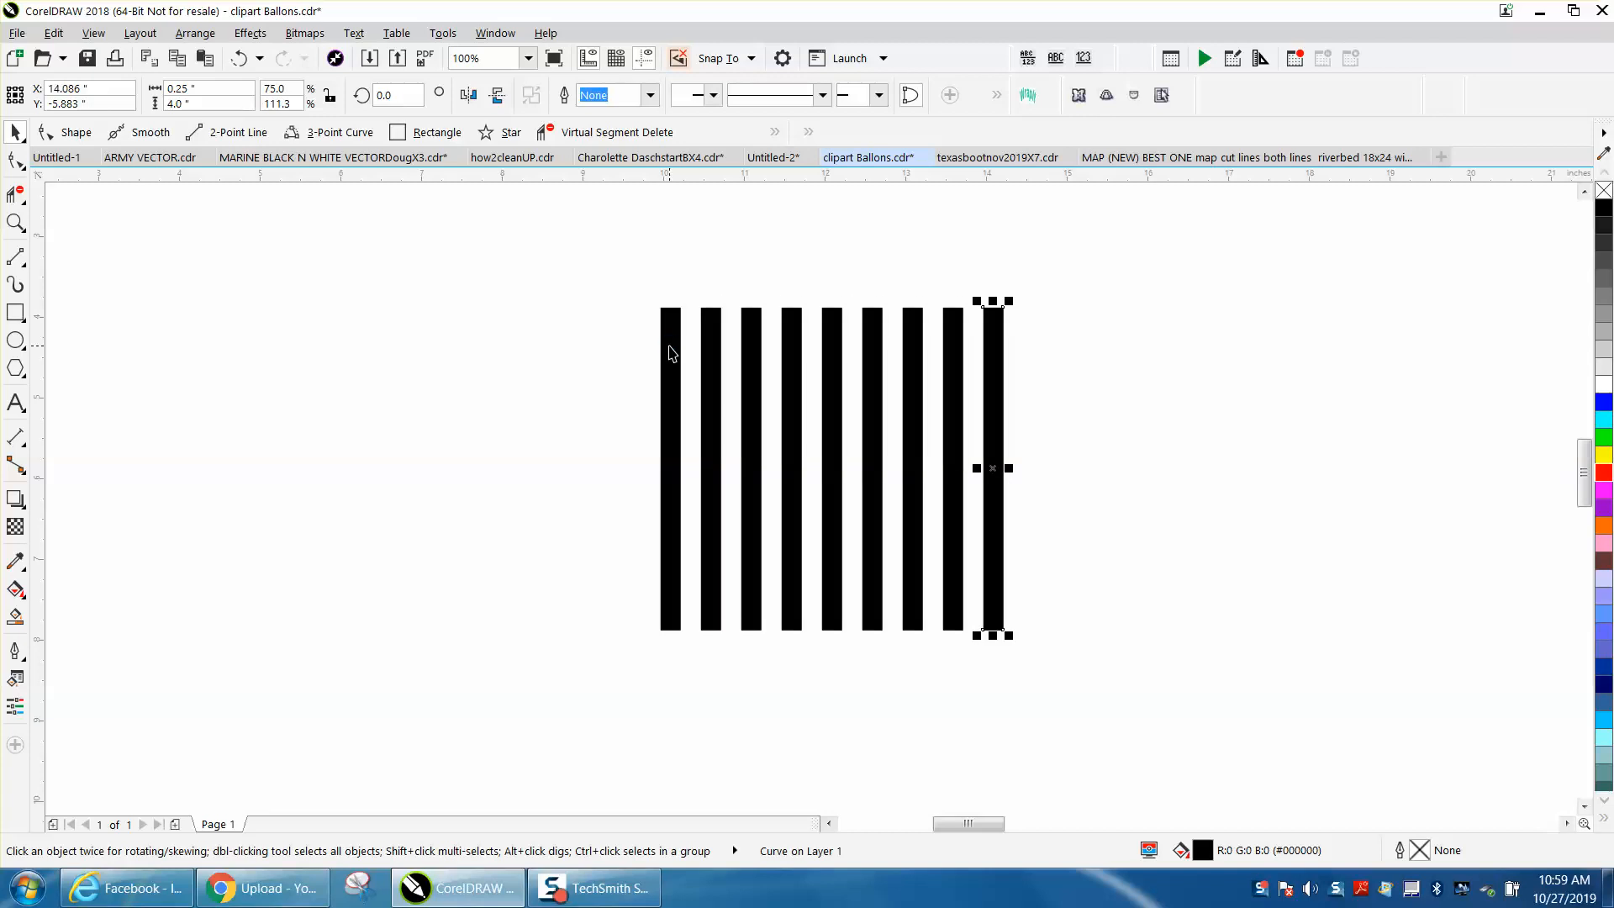
# - Check the overall size of the bars and delete the rightmost one
pyautogui.moveTo(623, 282); pyautogui.dragTo(1072, 674)
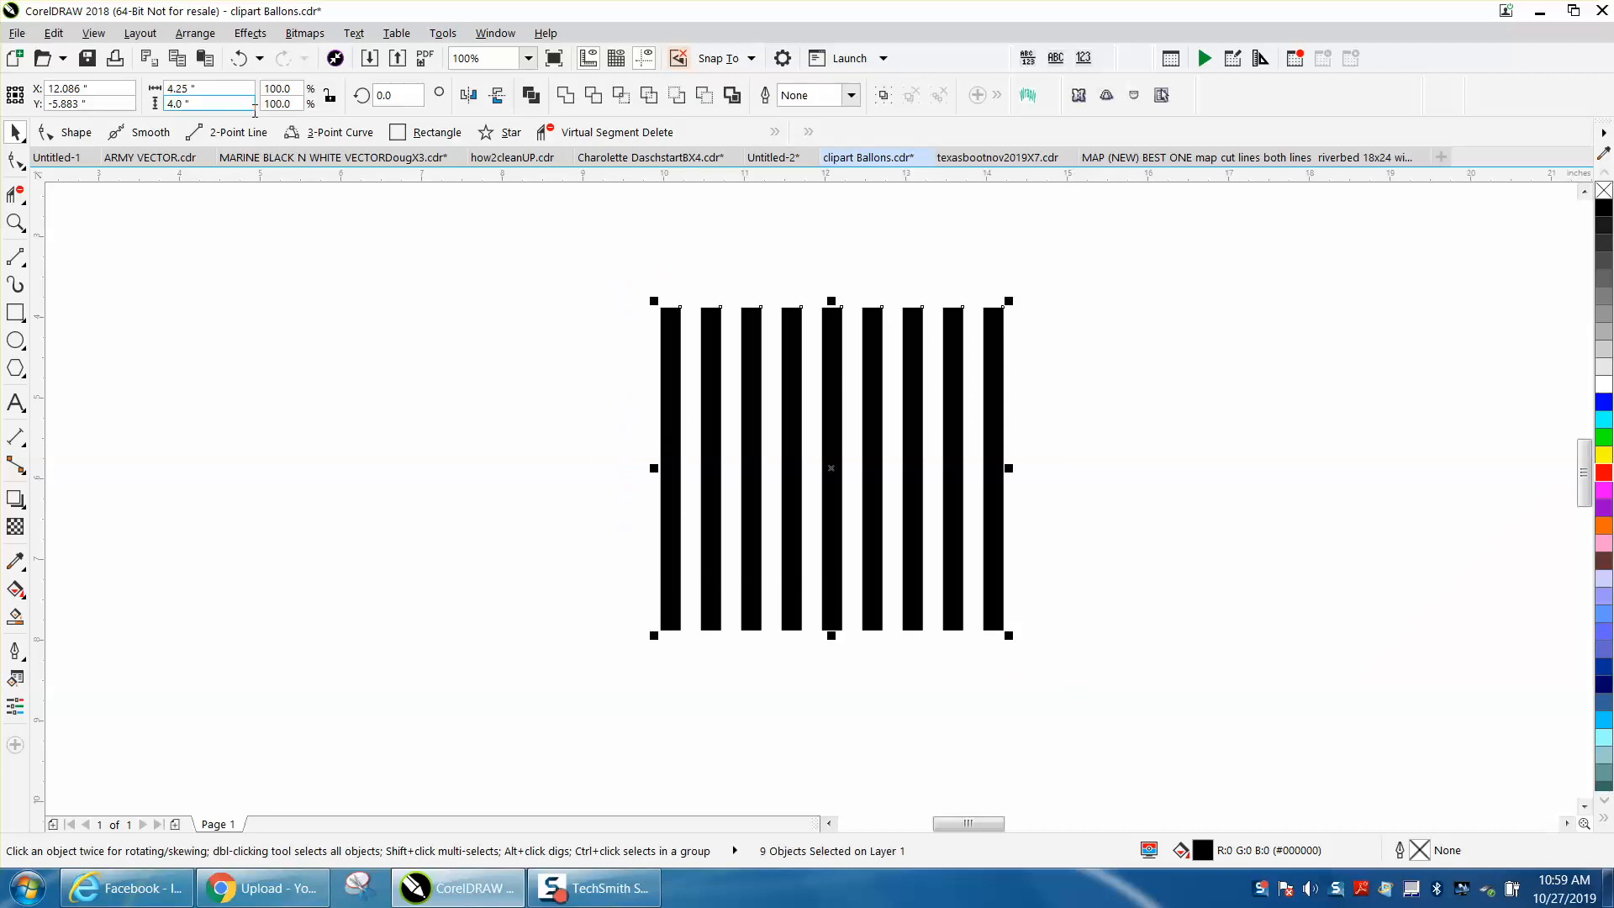
pyautogui.click(991, 235)
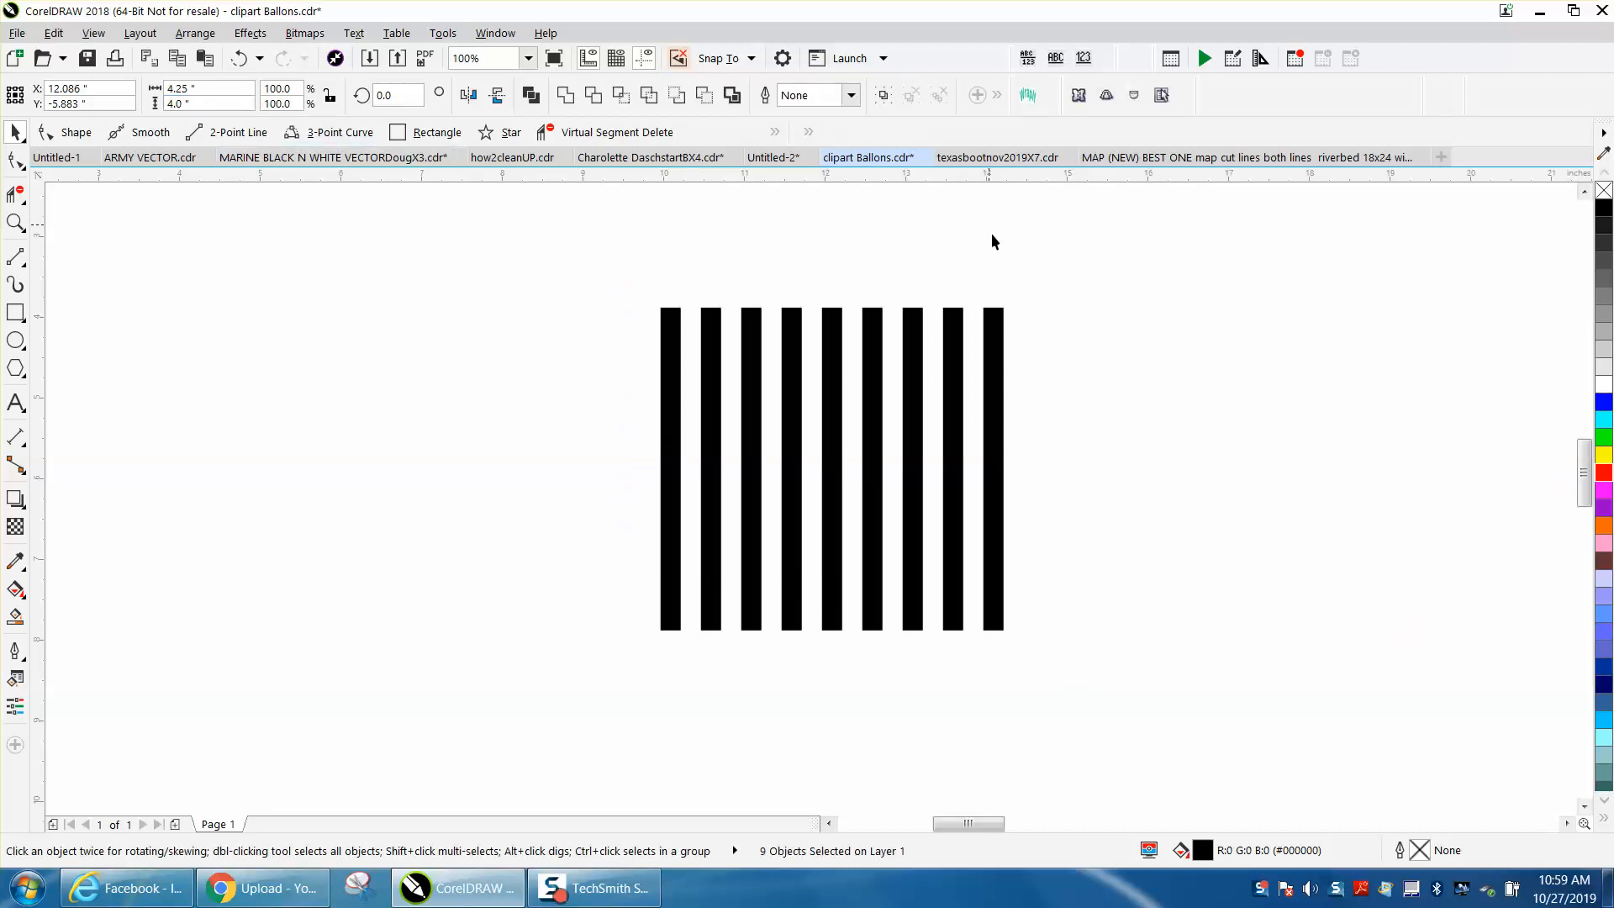
pyautogui.click(995, 354)
pyautogui.press('Delete')
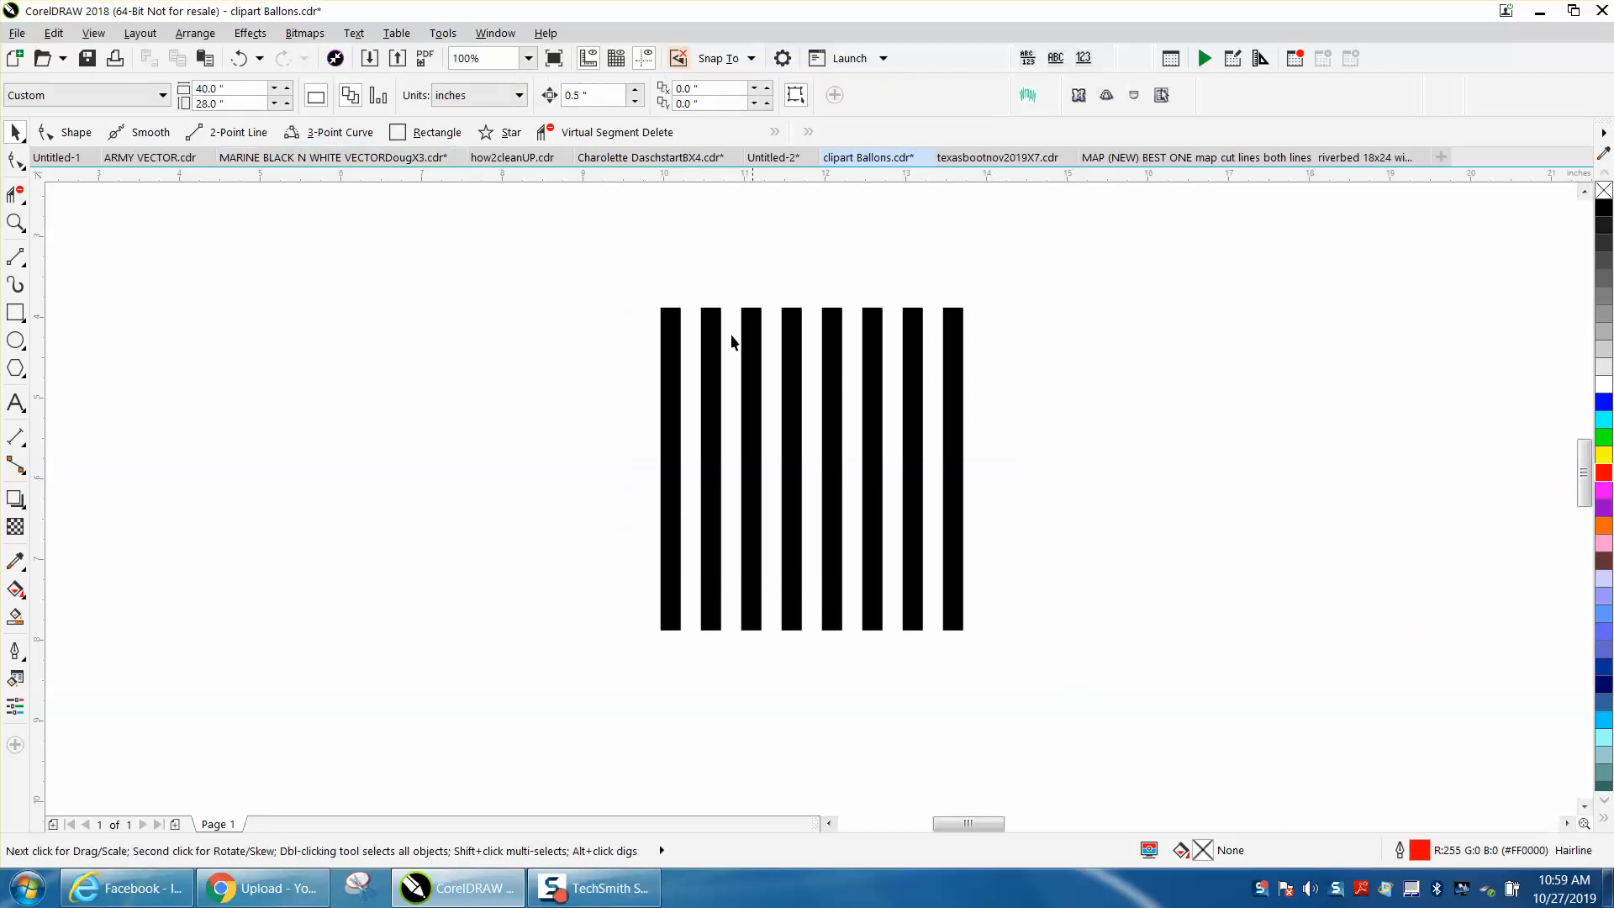
# - Set the height of the eight remaining bars to 3.75 inches and group them
pyautogui.moveTo(656, 442); pyautogui.dragTo(1124, 678)
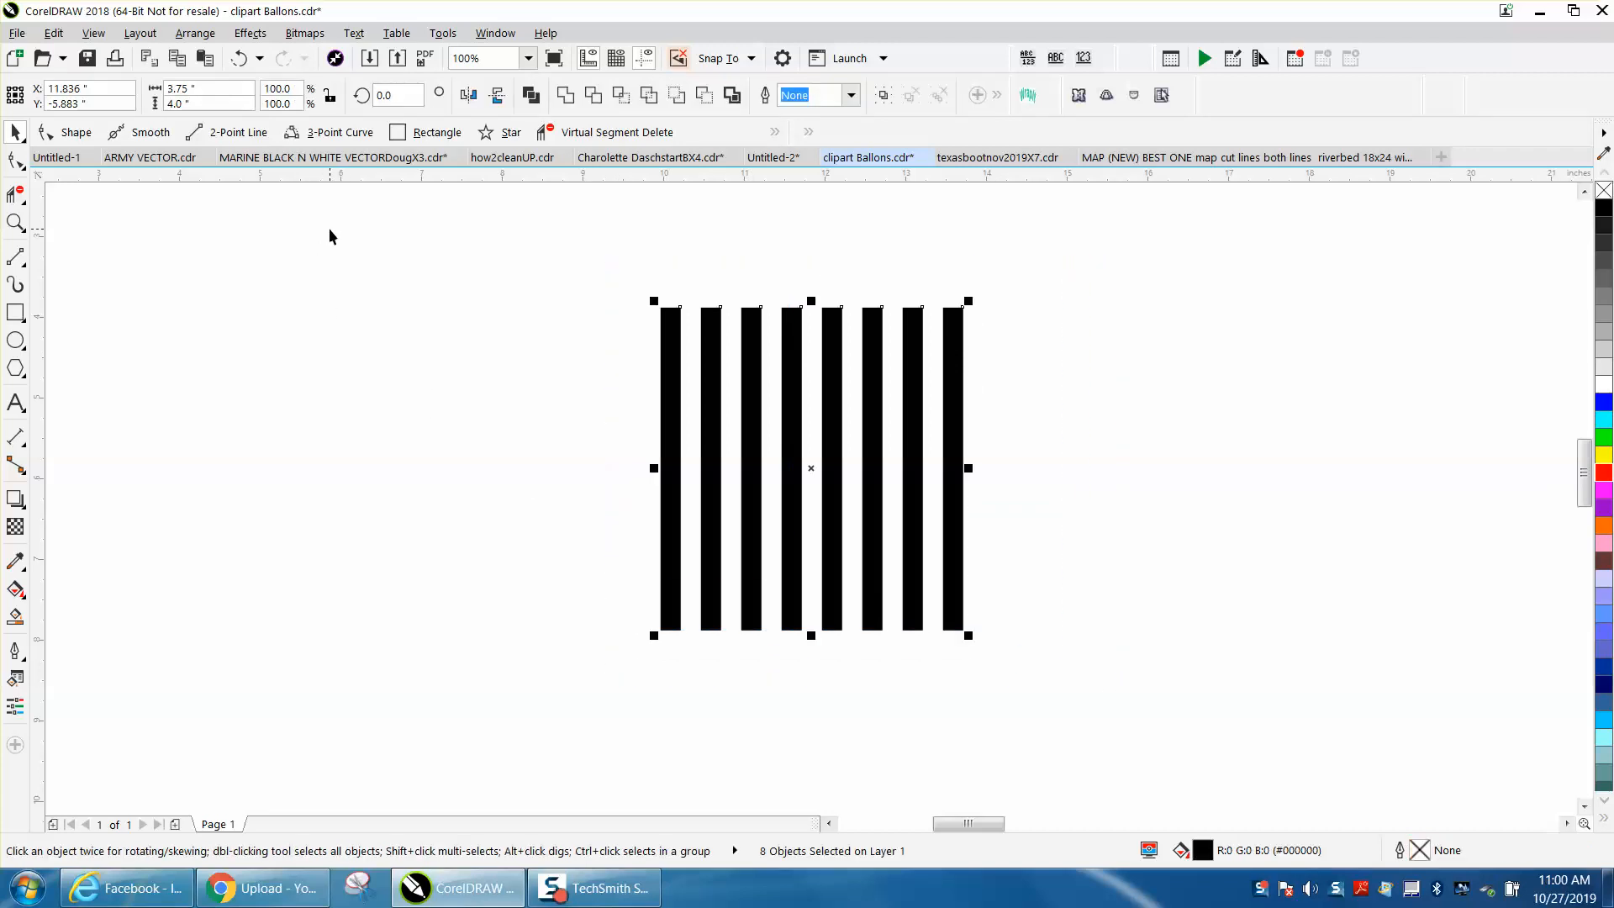
pyautogui.doubleClick(189, 103)
pyautogui.write('.')
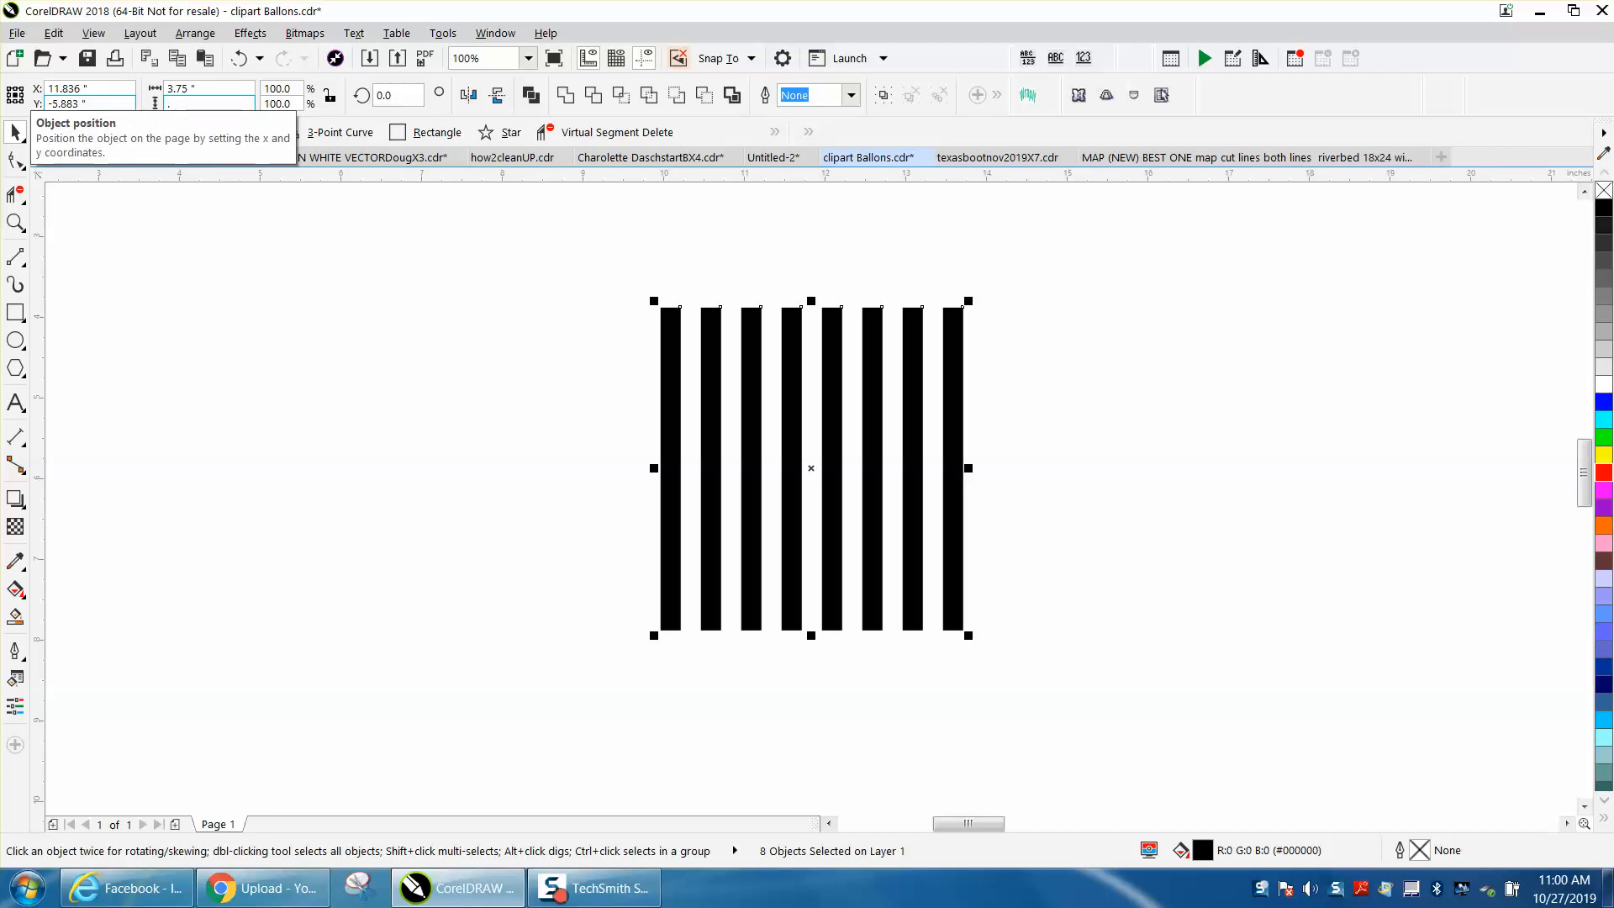
pyautogui.write('75')
pyautogui.press('Return')
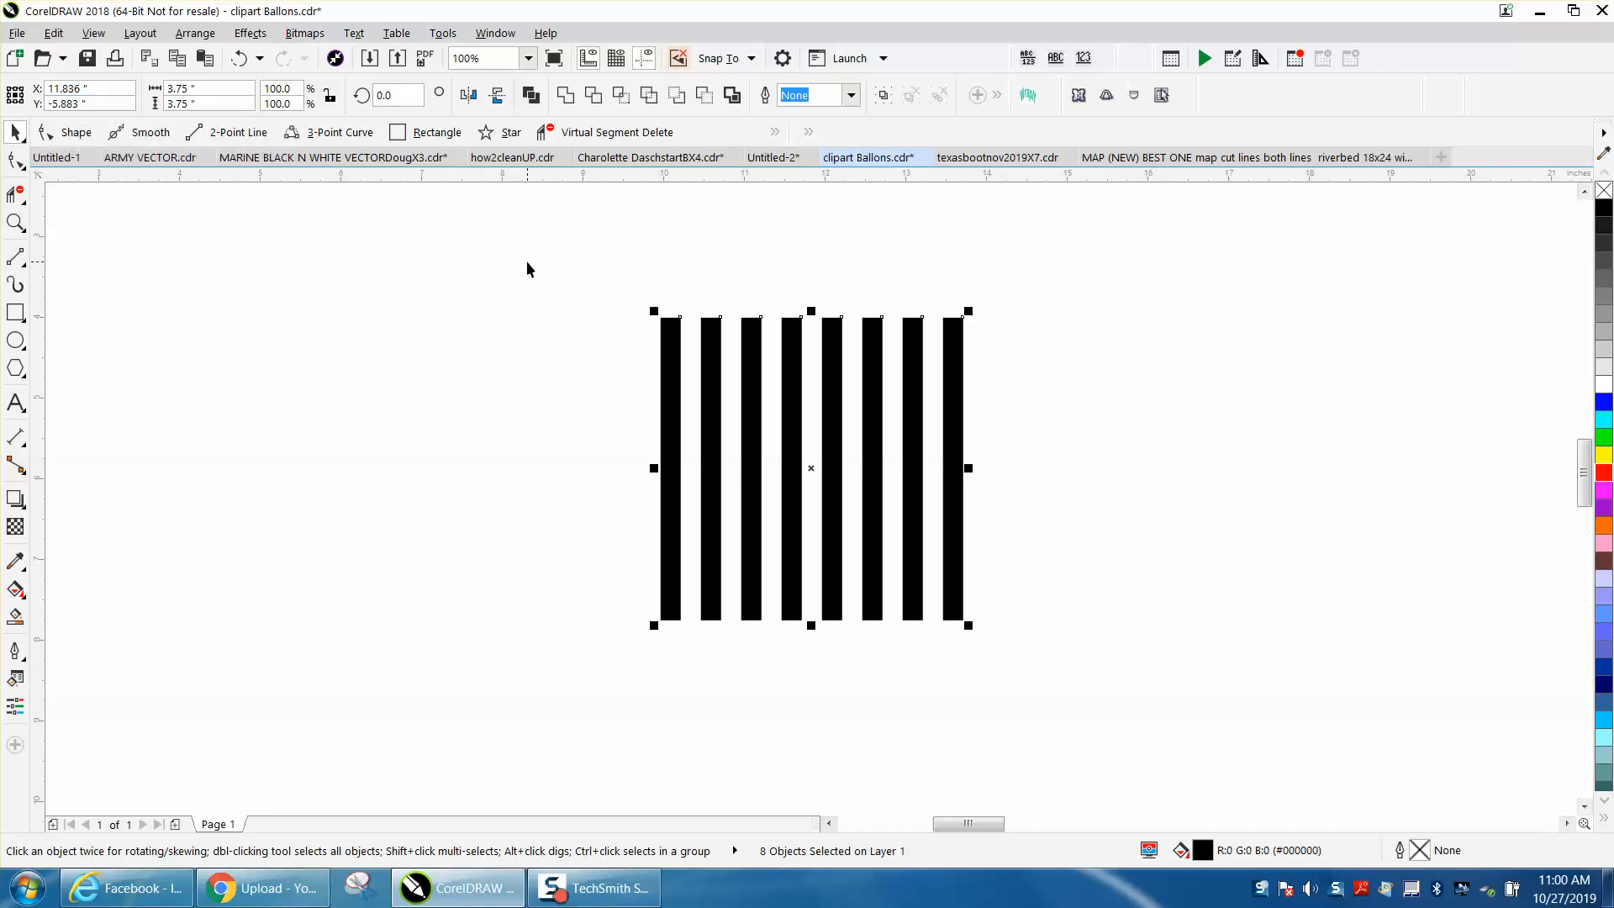
pyautogui.hotkey('ctrl', 'g')
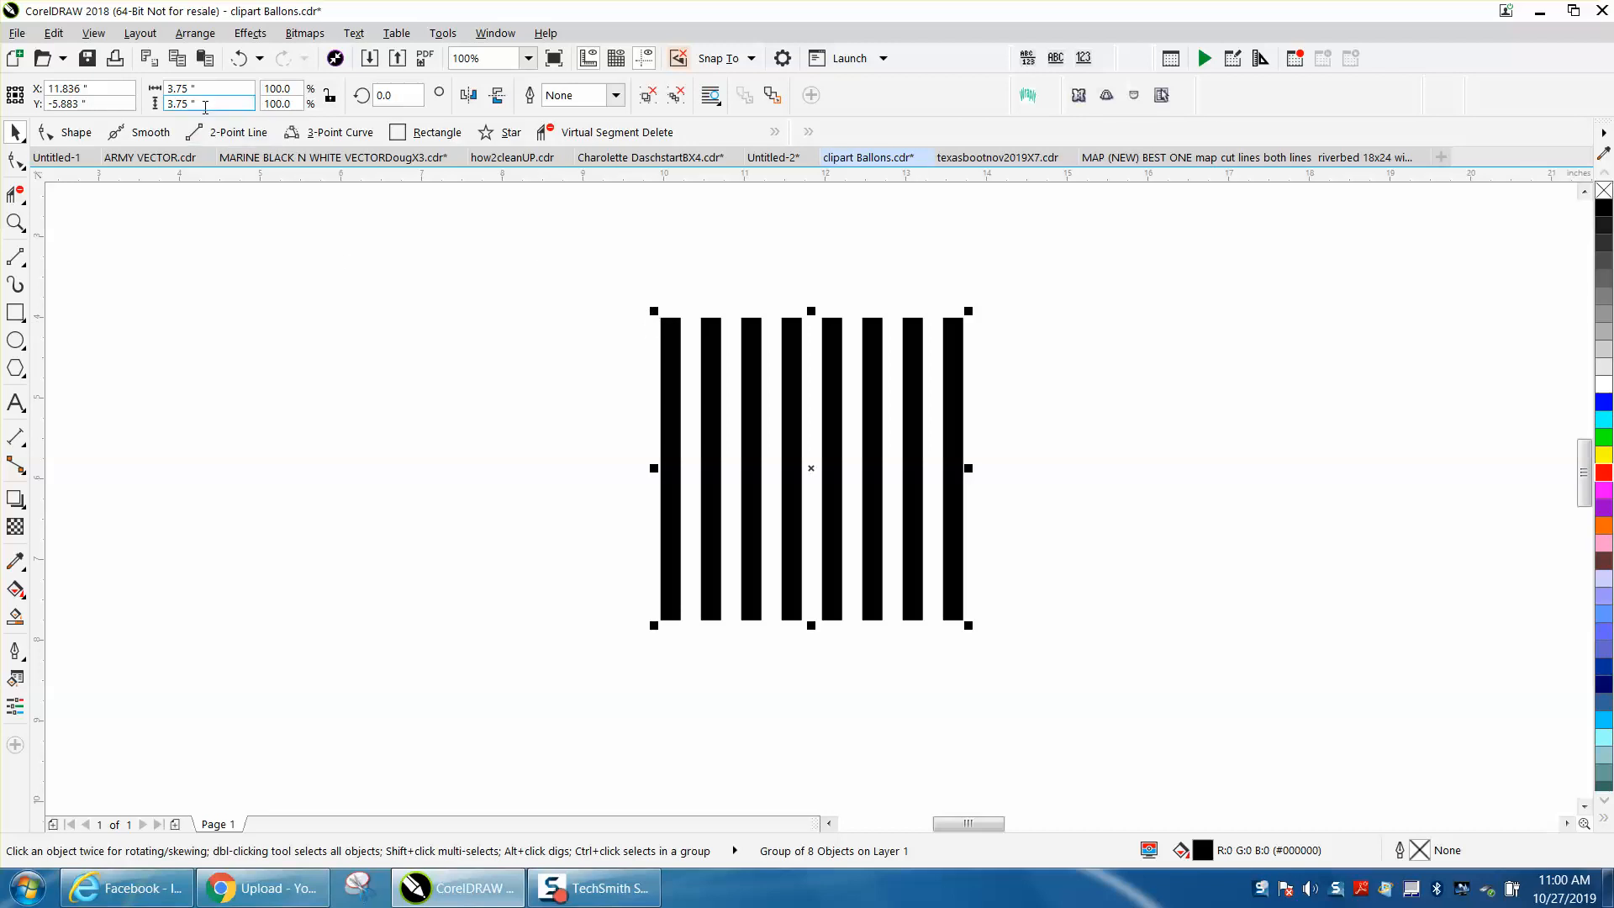
# - Set the nudge distance to 4 inches and duplicate the bar group that far to the right
pyautogui.click(296, 210)
pyautogui.scroll(1, 296, 209)
pyautogui.scroll(-2, 525, 158)
pyautogui.click(564, 96)
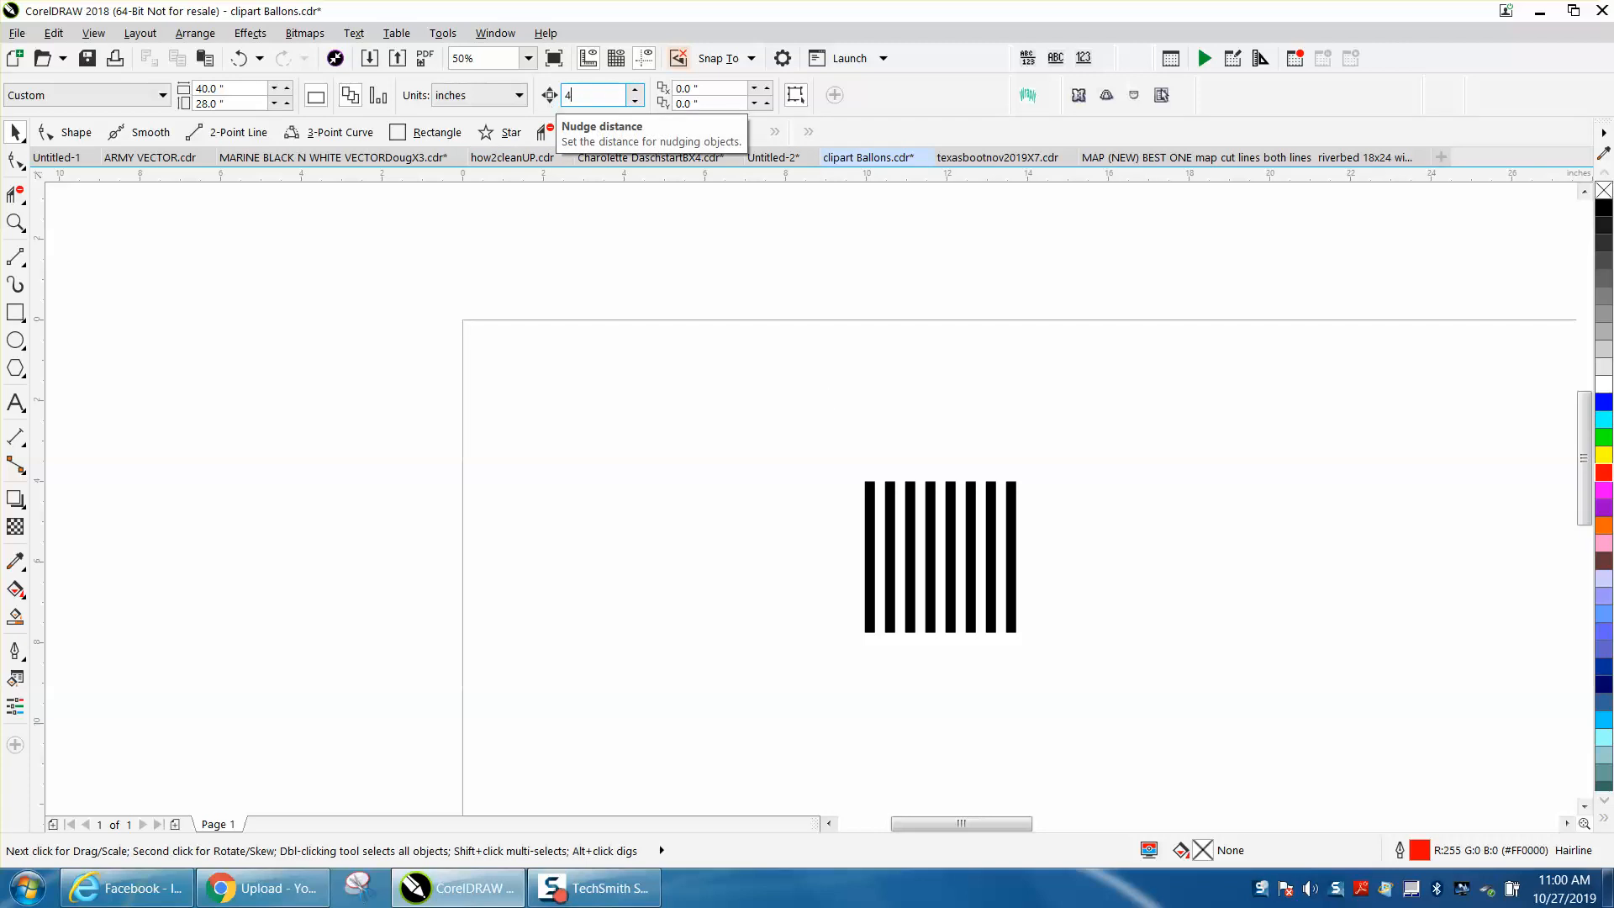
pyautogui.click(935, 497)
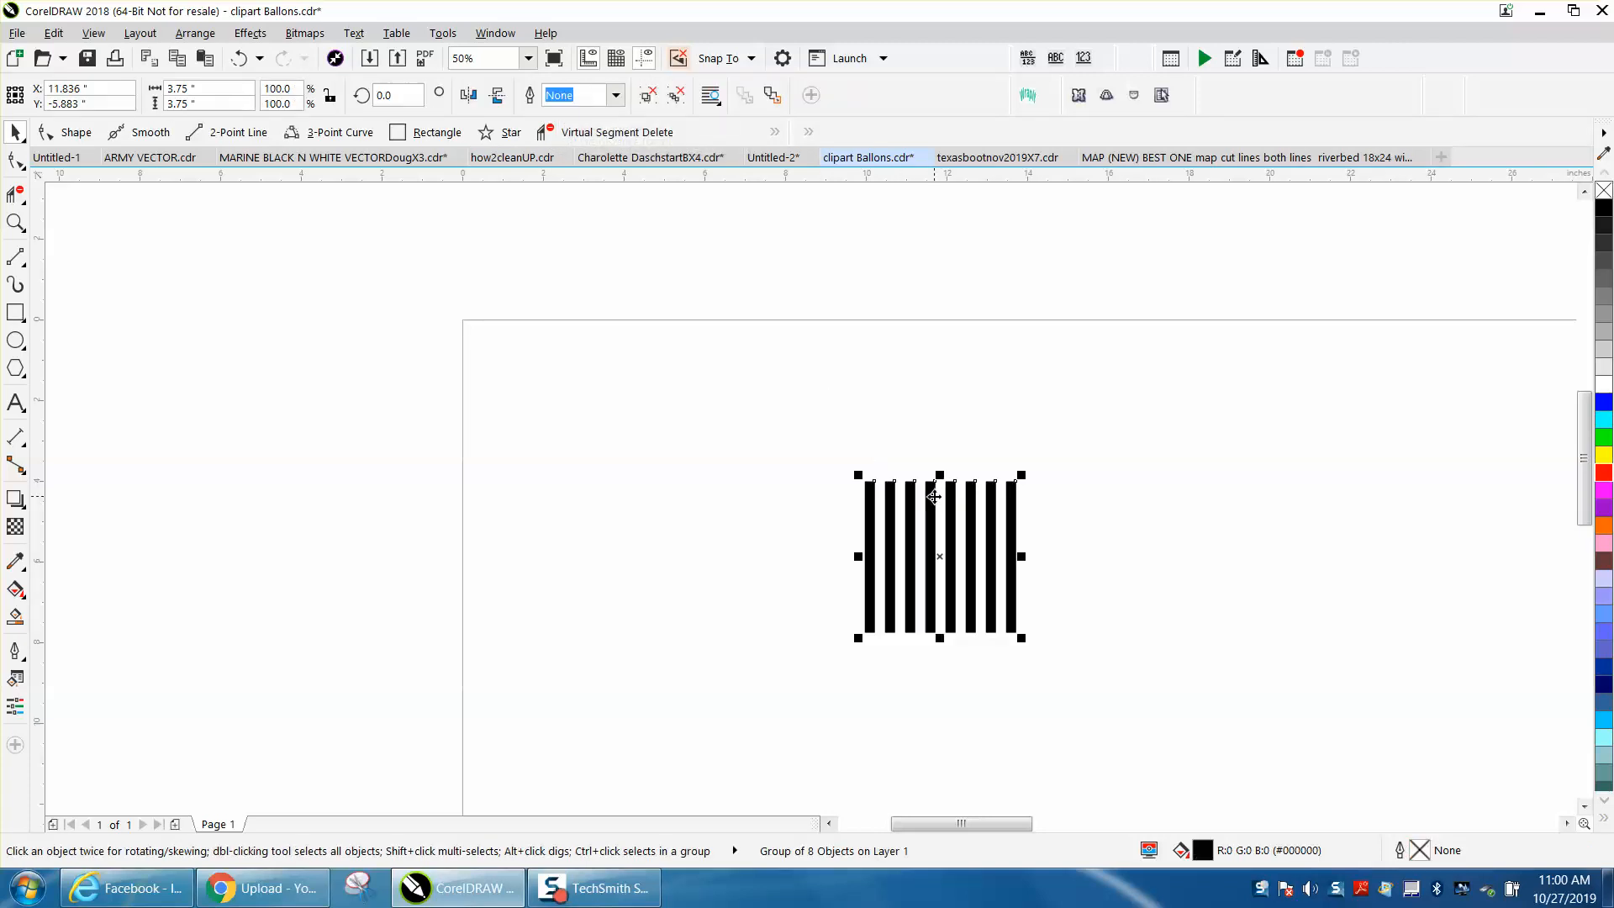
pyautogui.hotkey('ctrl', 'd')
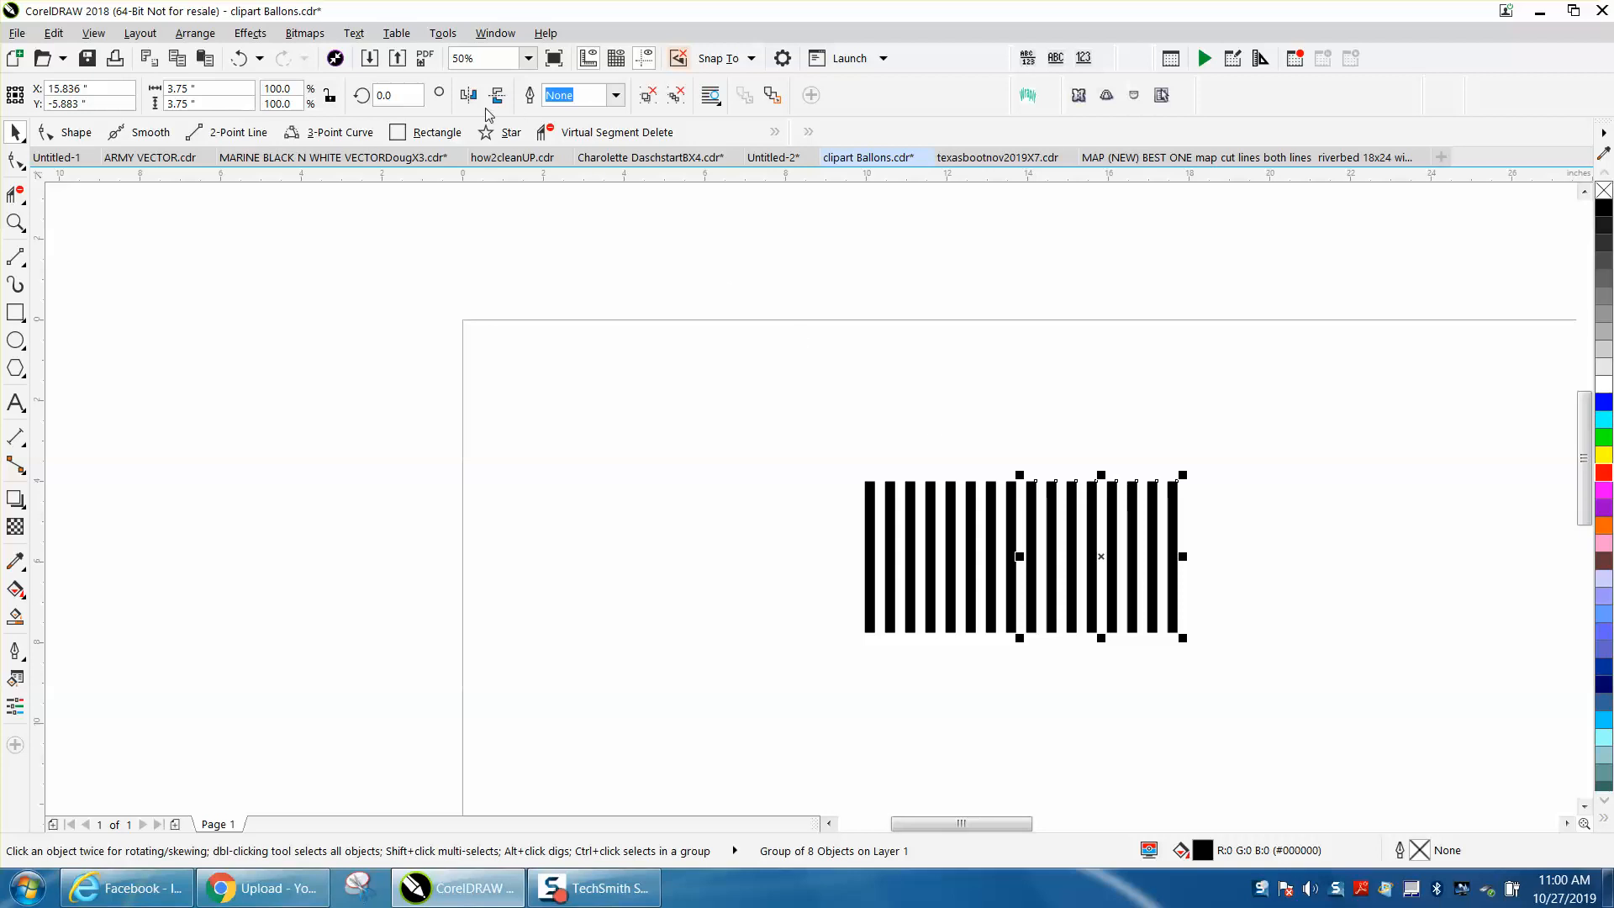
# - Rotate the duplicated bar group 90 degrees so its stripes run horizontally
pyautogui.click(375, 95)
pyautogui.write('90')
pyautogui.press('Return')
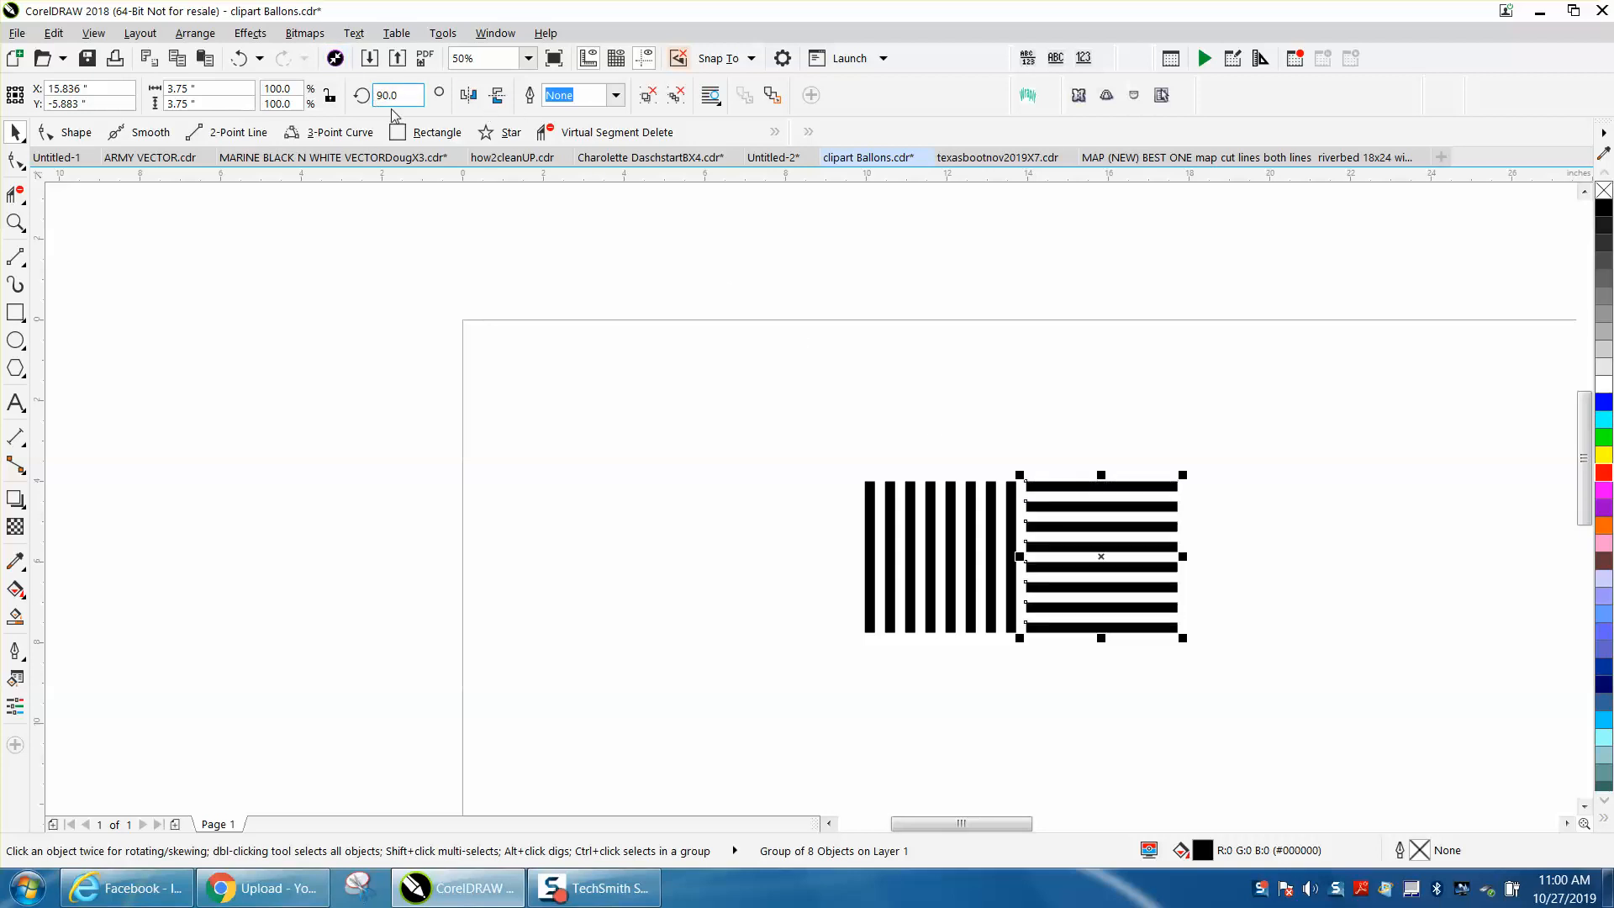
pyautogui.click(725, 260)
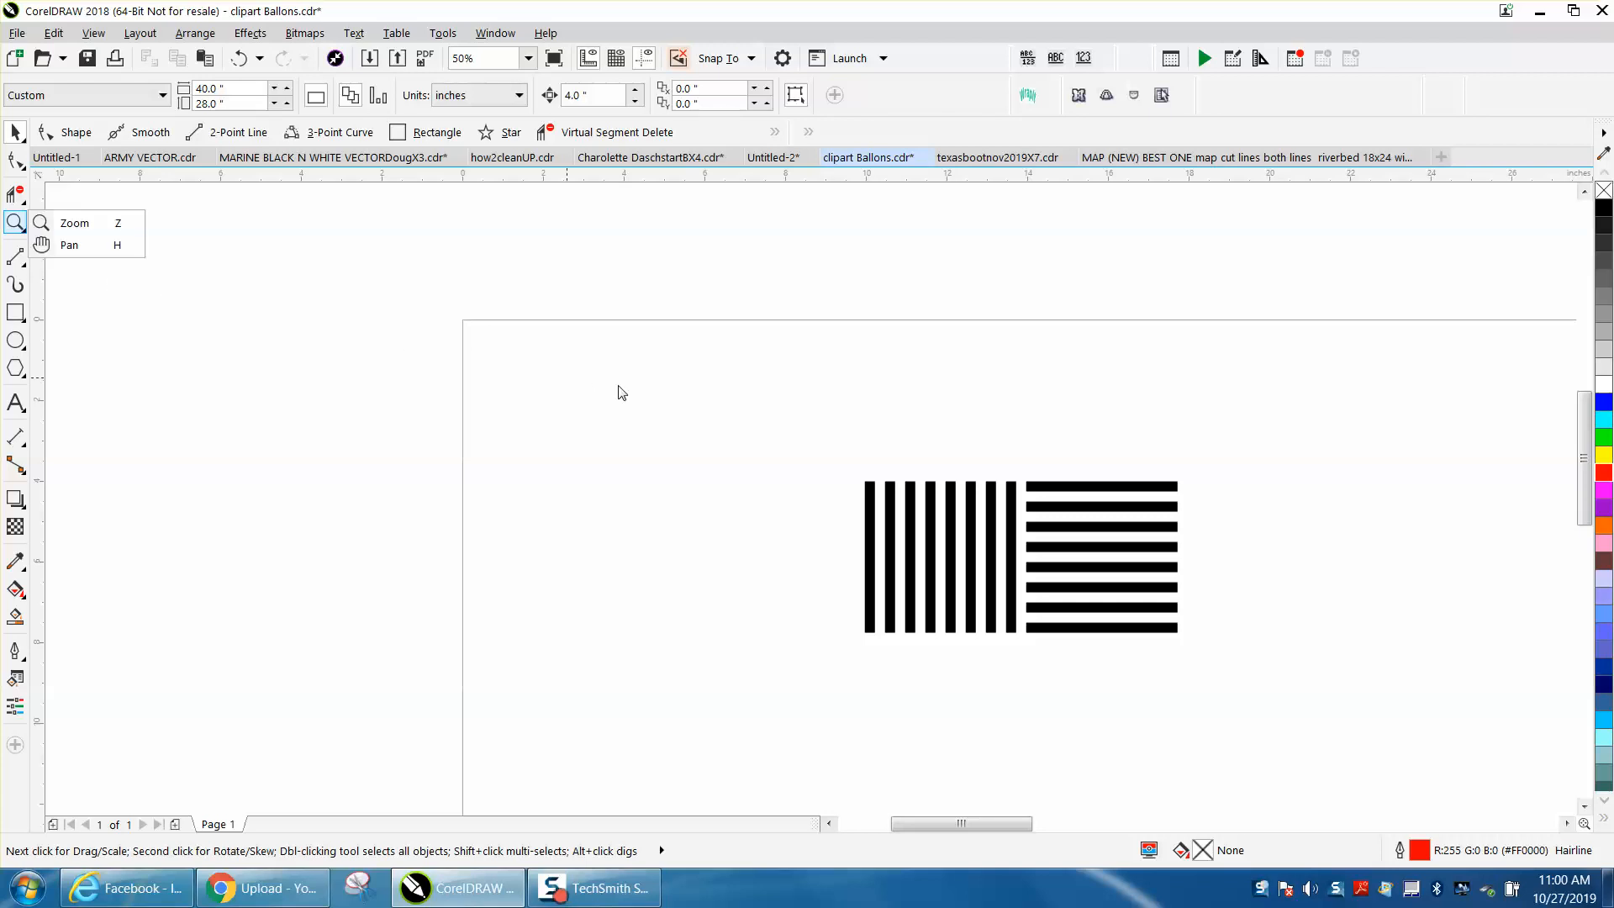
# - Set the nudge distance to 0.25 inches
pyautogui.click(15, 223)
pyautogui.moveTo(804, 457); pyautogui.dragTo(1400, 707)
pyautogui.press('space')
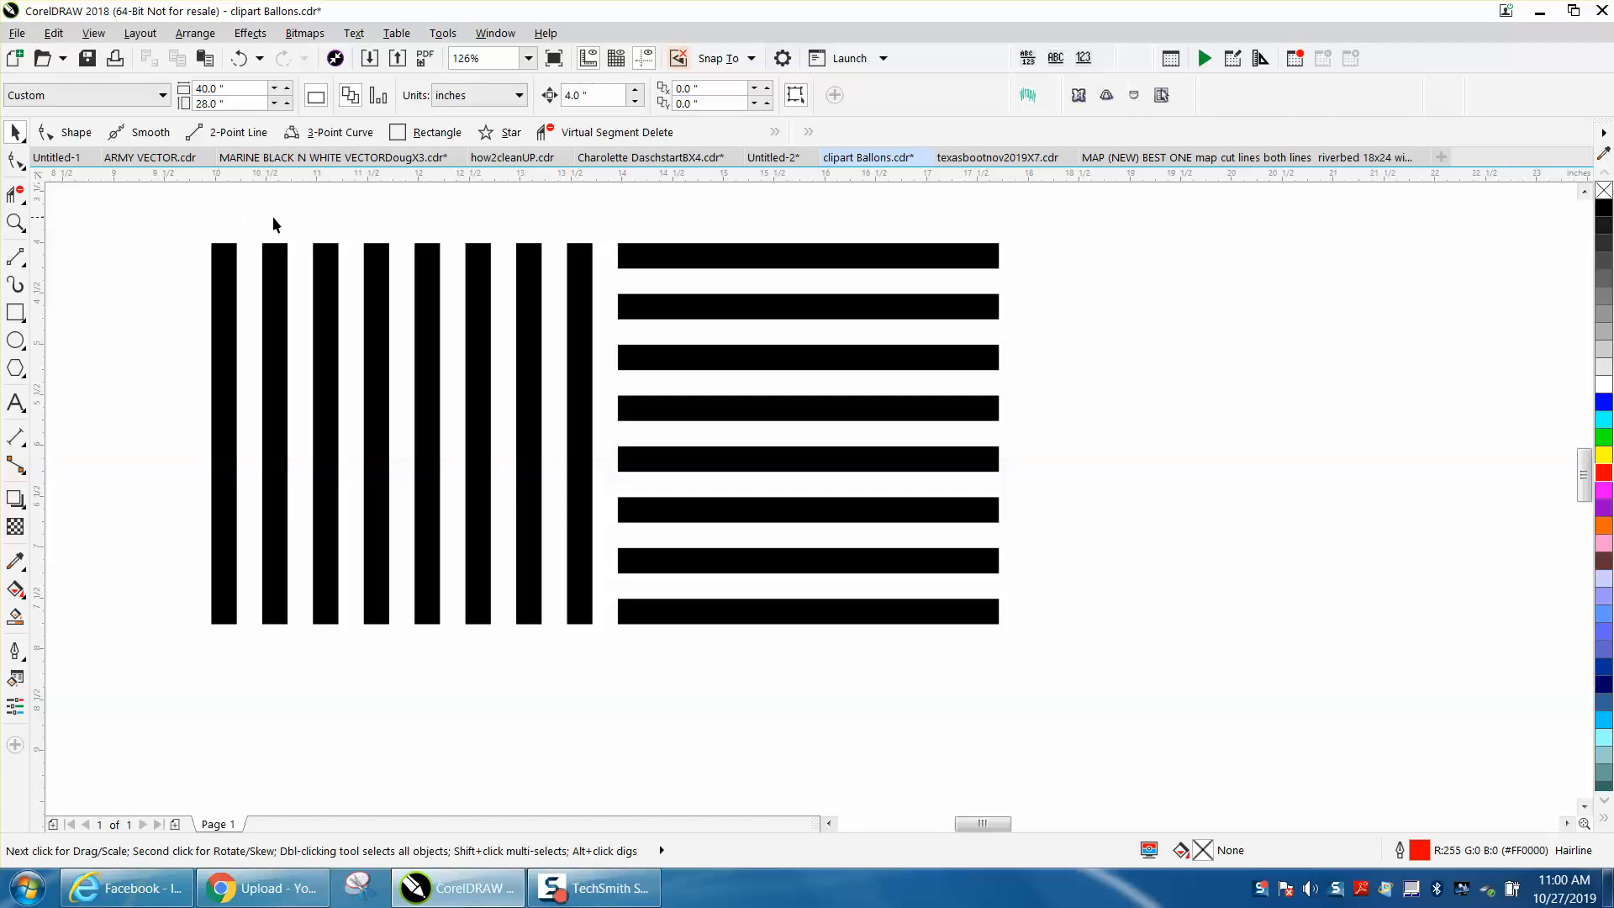
pyautogui.click(576, 95)
pyautogui.write('.25')
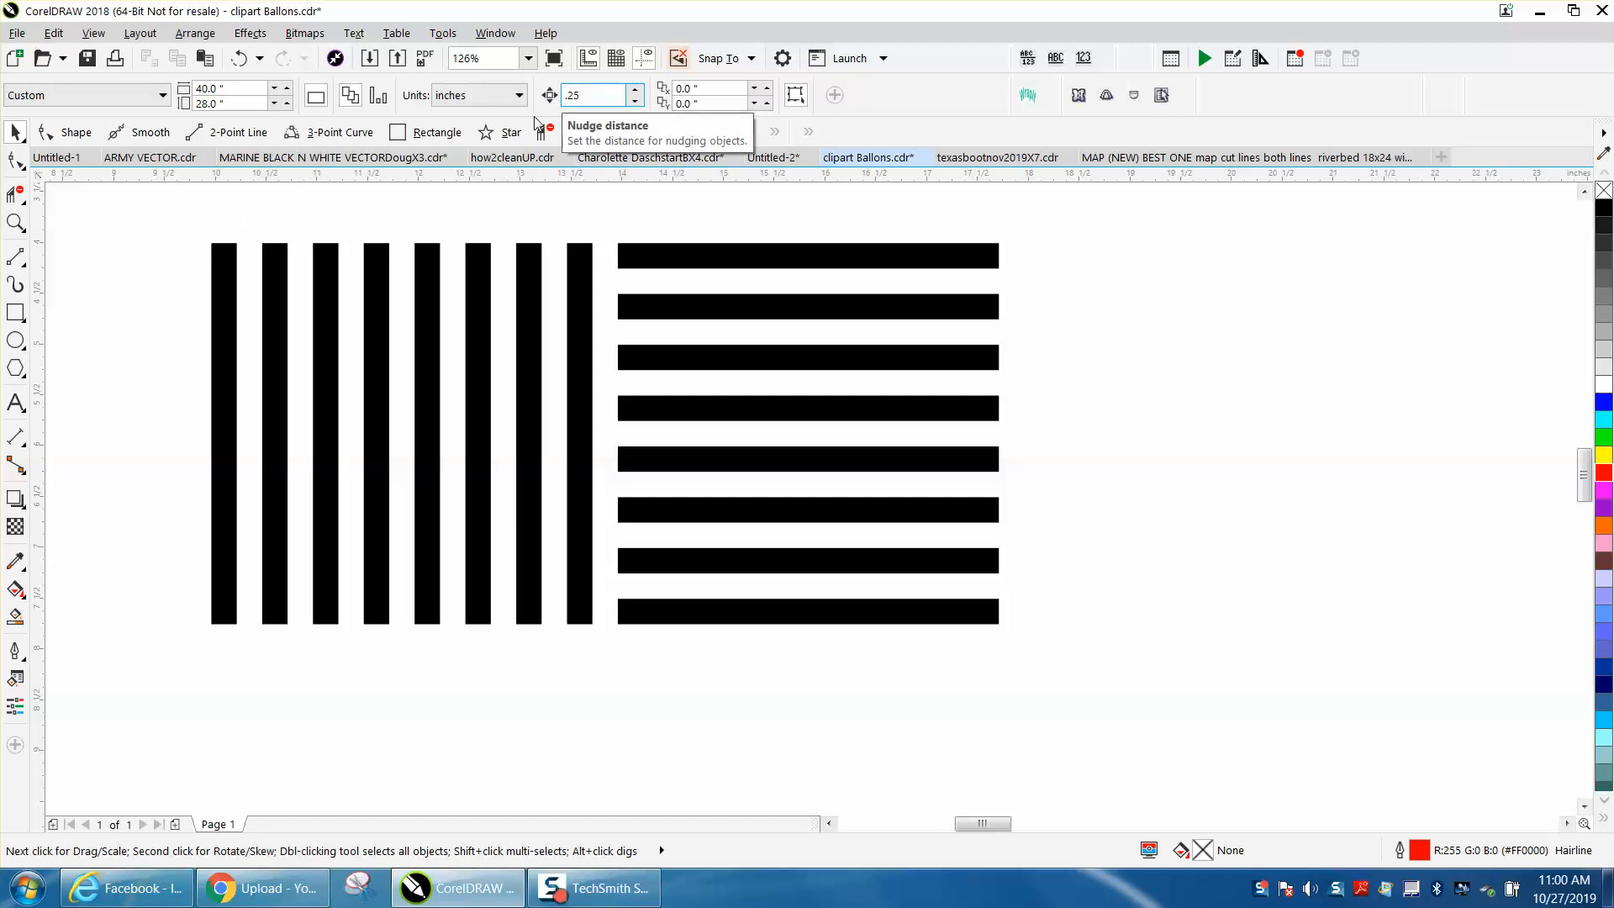
# - Place a copy of both striped squares to the right of the originals and turn on snapping to objects
pyautogui.moveTo(175, 222); pyautogui.dragTo(1071, 660)
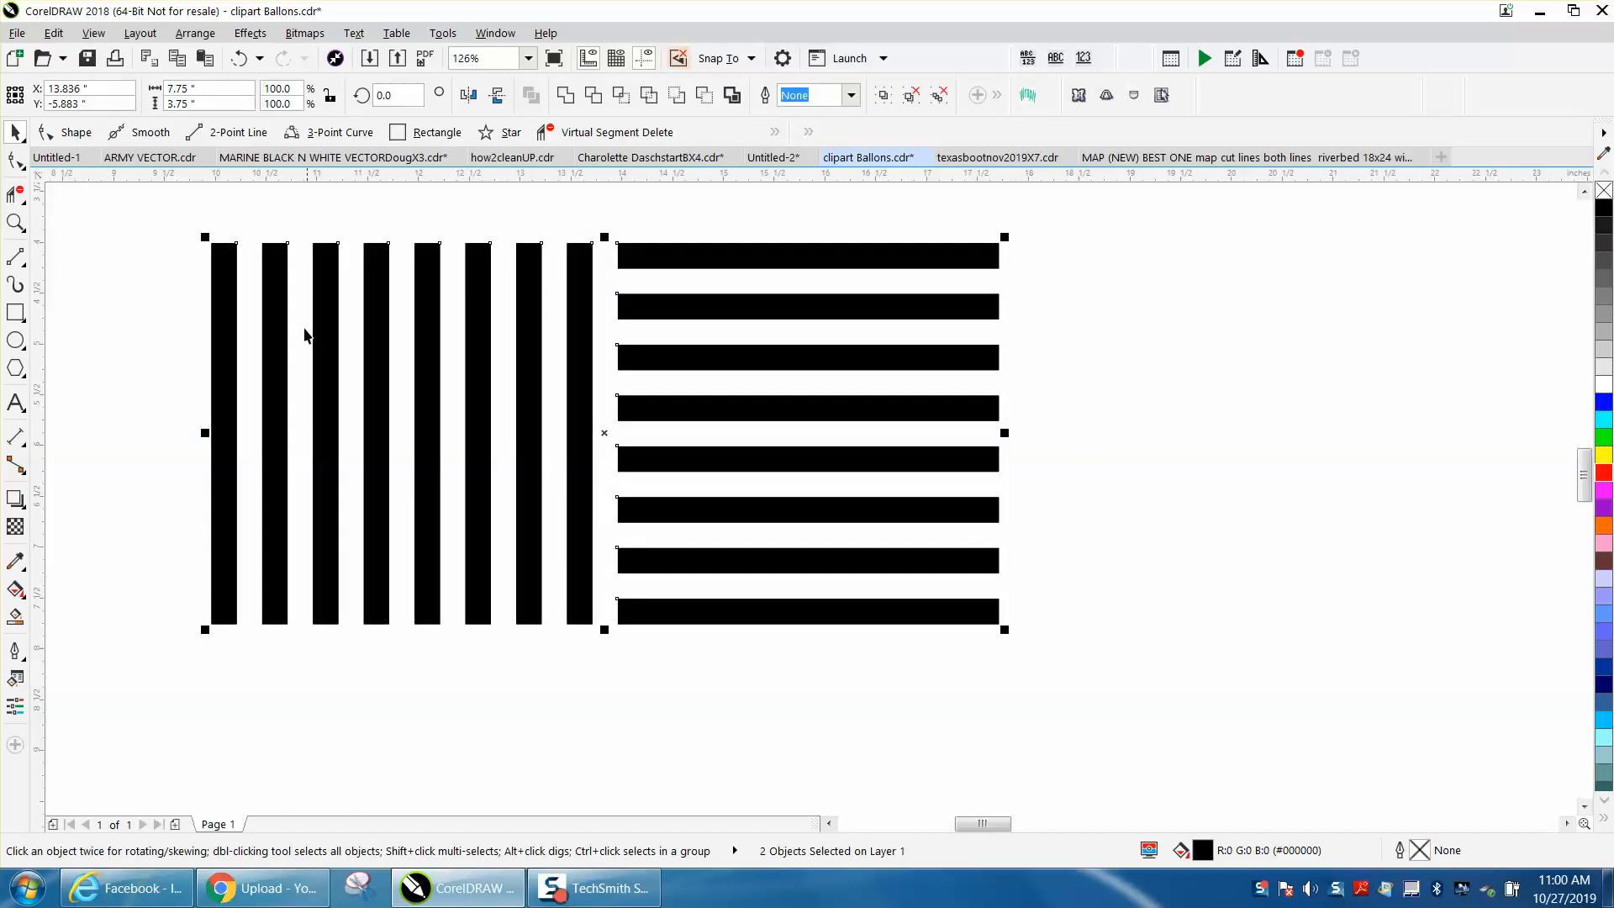
pyautogui.moveTo(236, 247); pyautogui.dragTo(1108, 320)
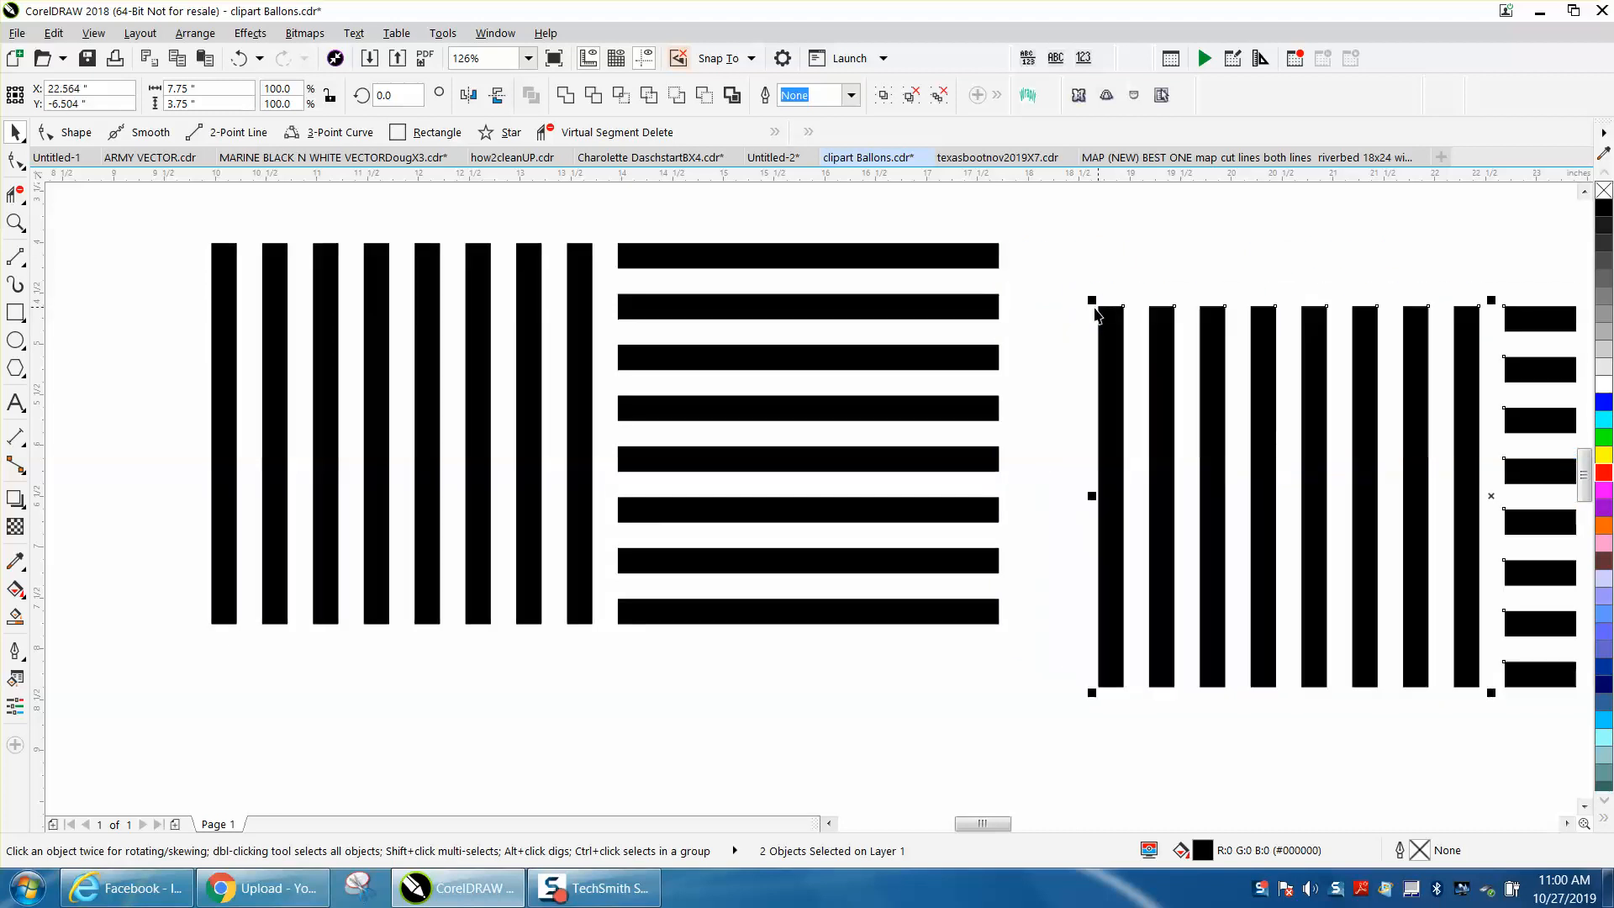
pyautogui.click(53, 33)
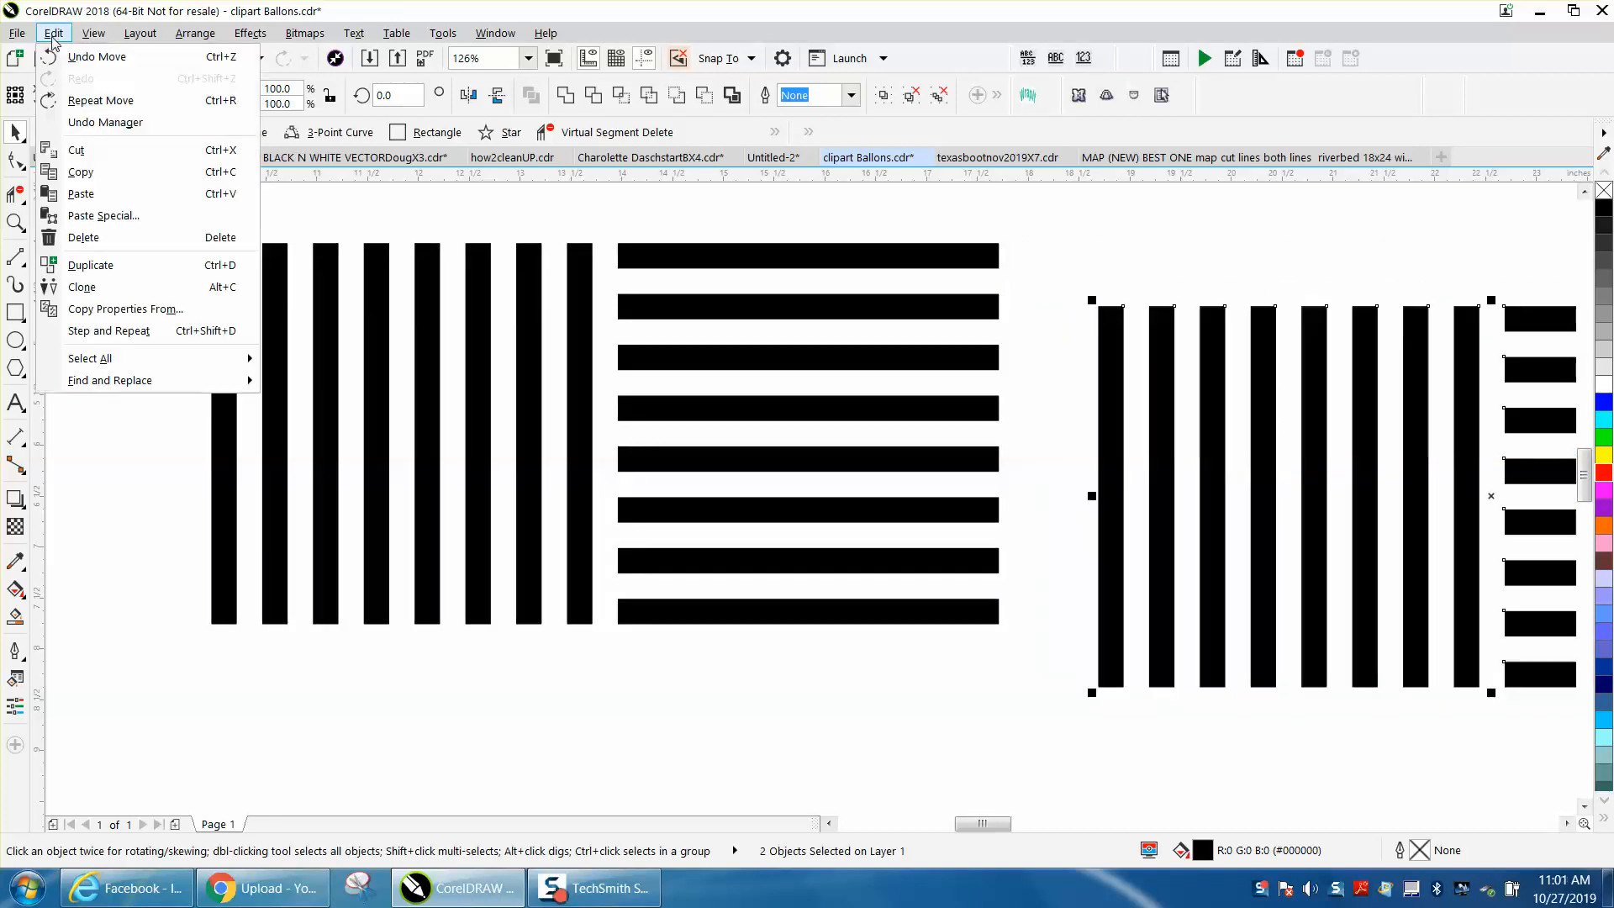
pyautogui.moveTo(85, 33)
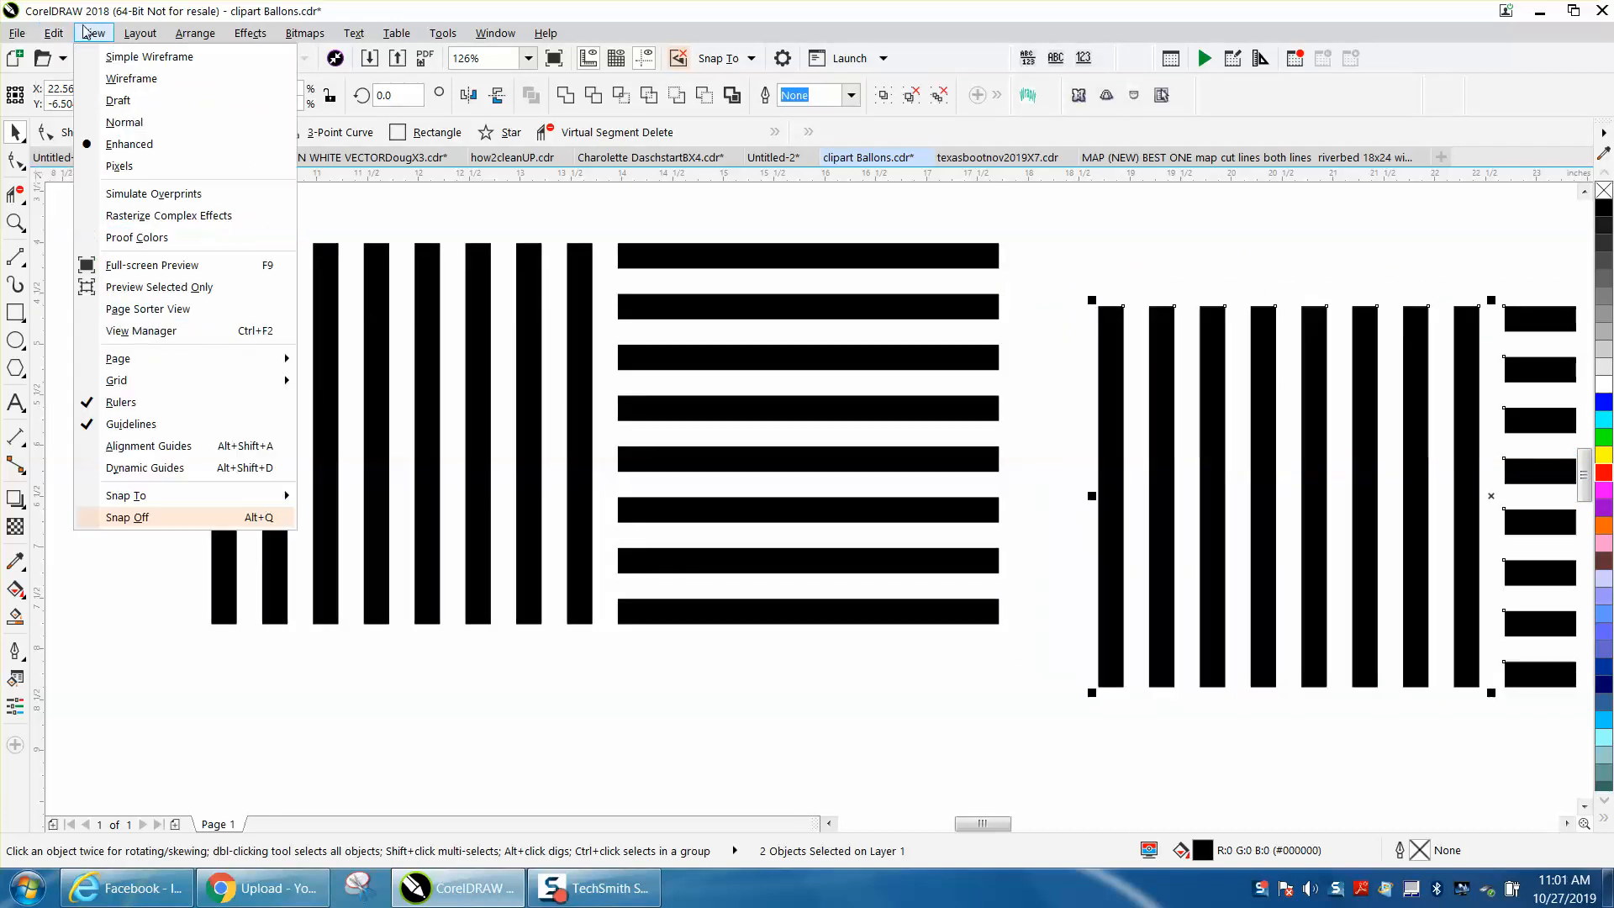
pyautogui.moveTo(174, 495)
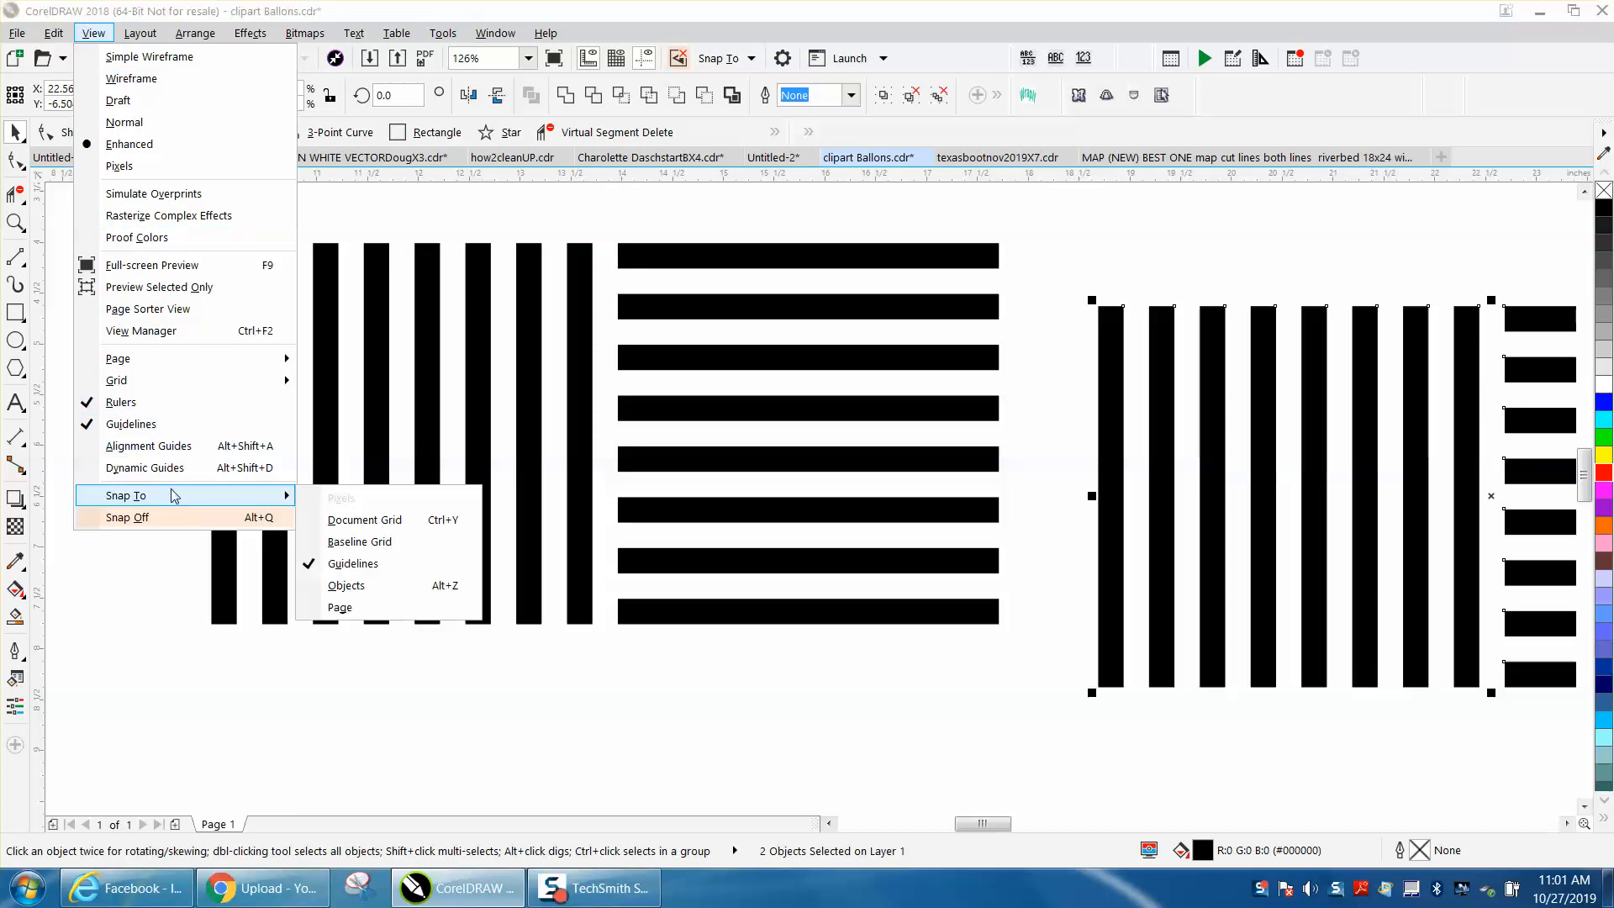
pyautogui.click(348, 585)
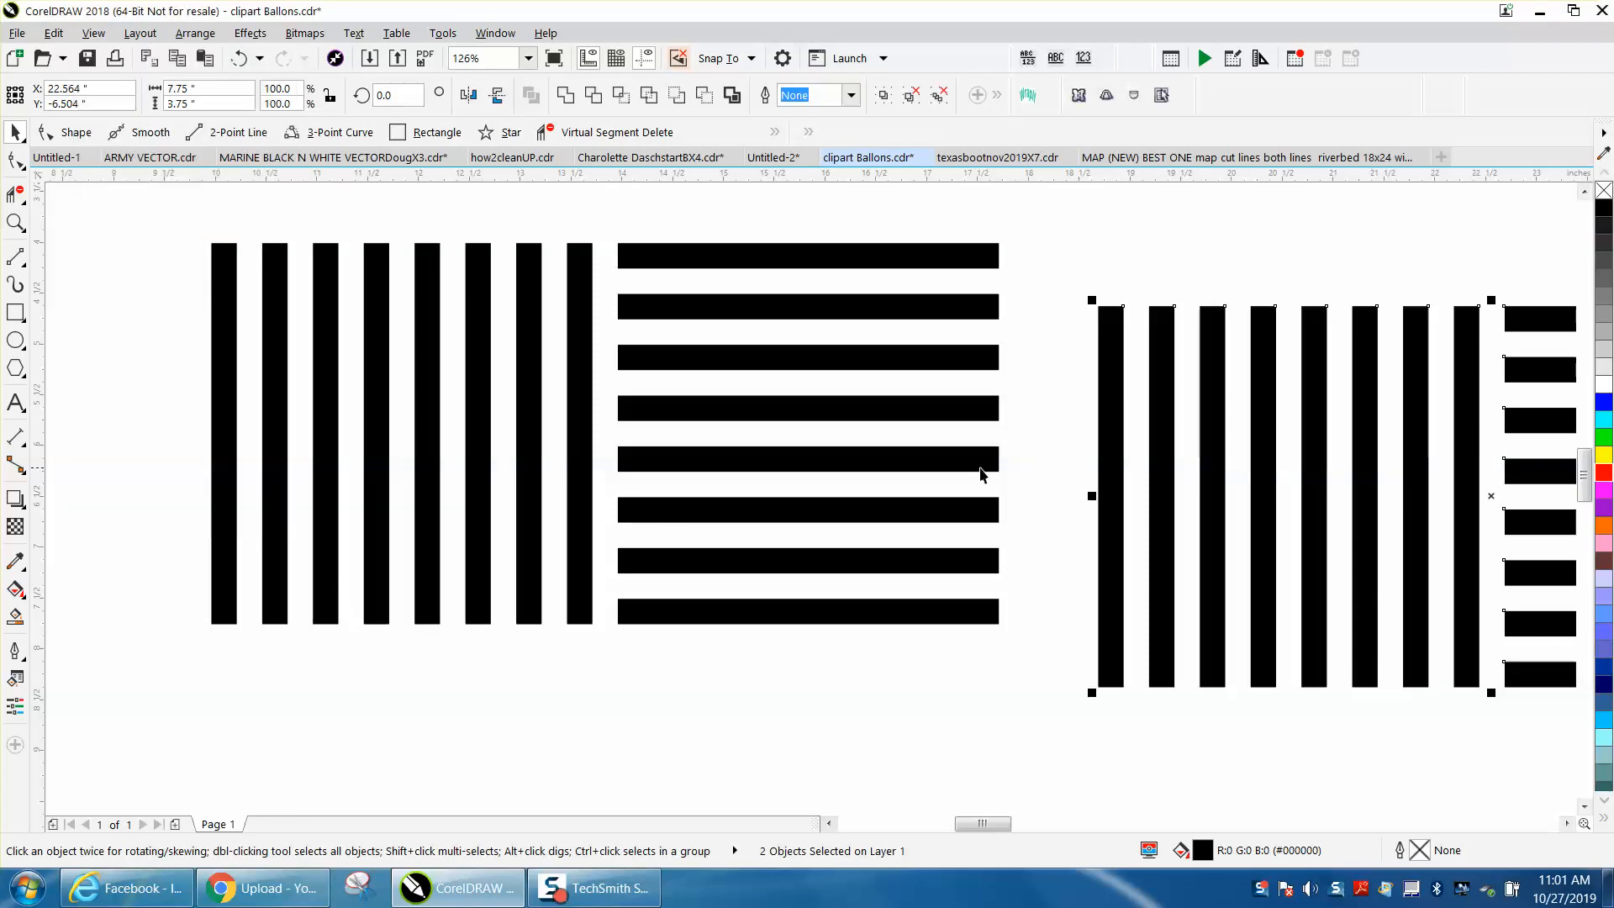
# - Snap the copied pair's upper-left corner to the original pair's upper-right corner and nudge the copy 0.25 inches right
pyautogui.moveTo(1099, 307); pyautogui.dragTo(1000, 246)
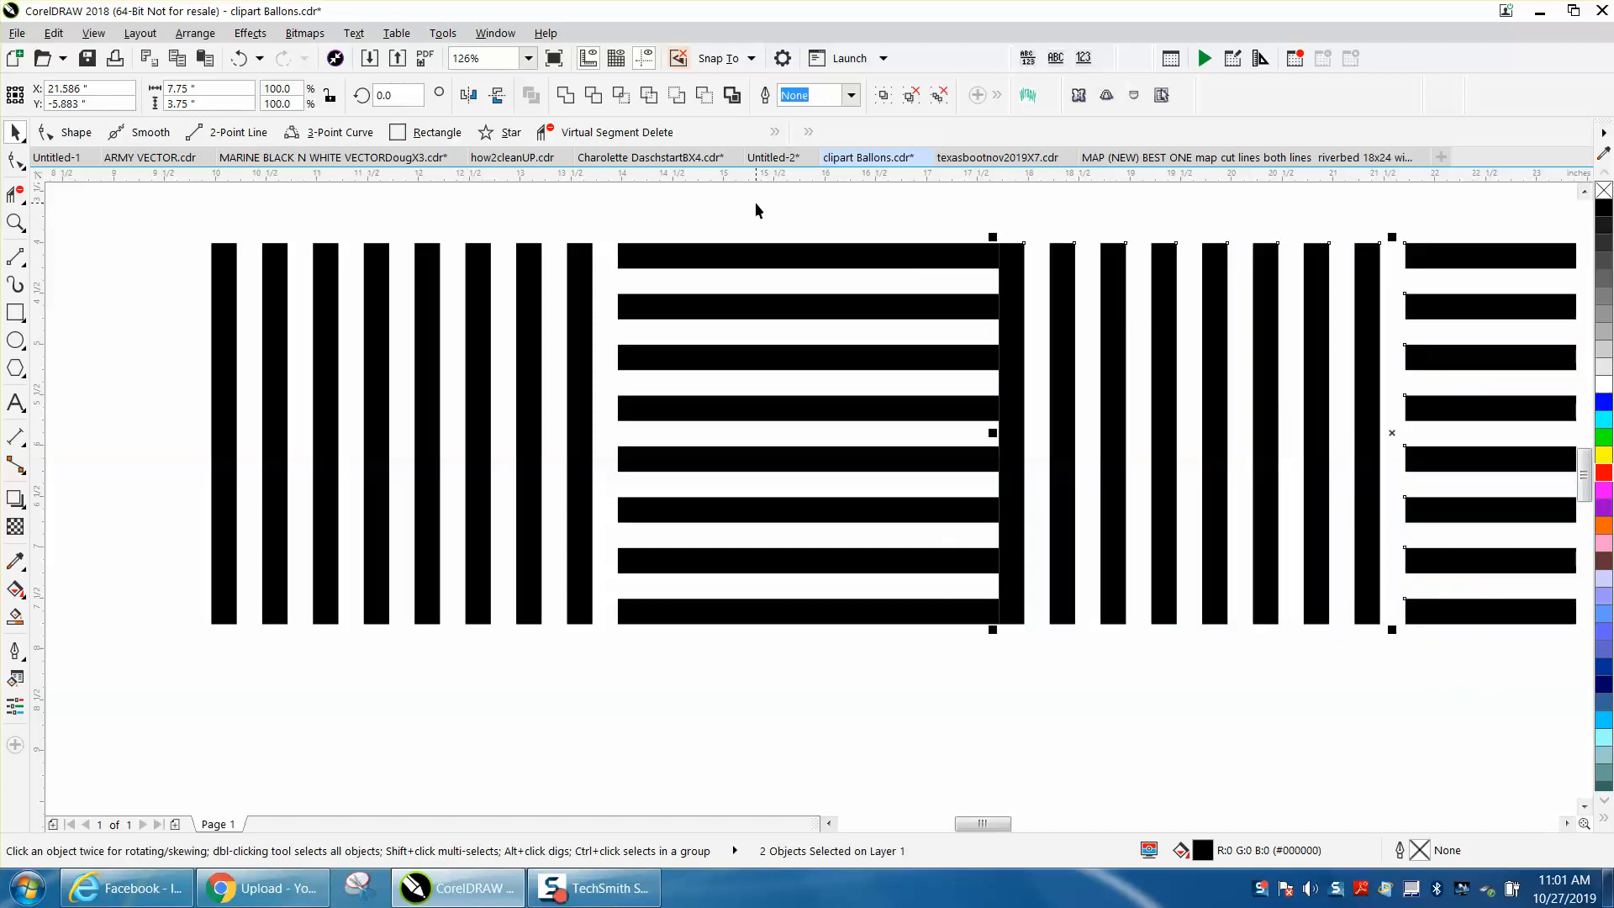
pyautogui.press('Right')
# - Place a copy of the whole row of four striped squares directly below the original and nudge it 0.25 inches down
pyautogui.scroll(-2, 663, 272)
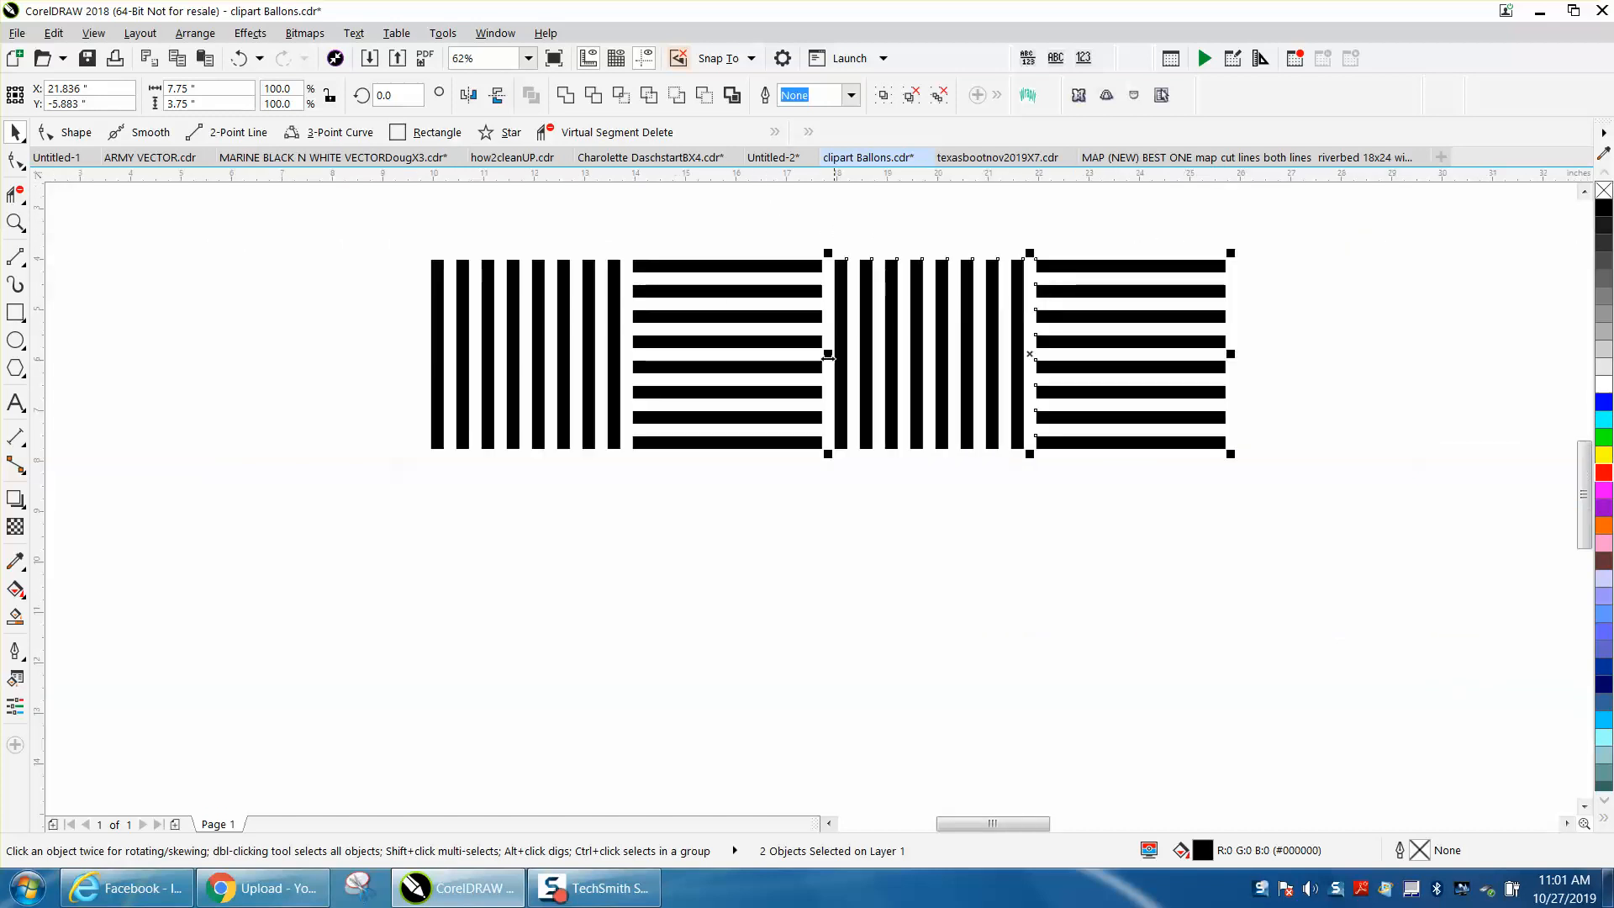
pyautogui.moveTo(385, 227); pyautogui.dragTo(1268, 471)
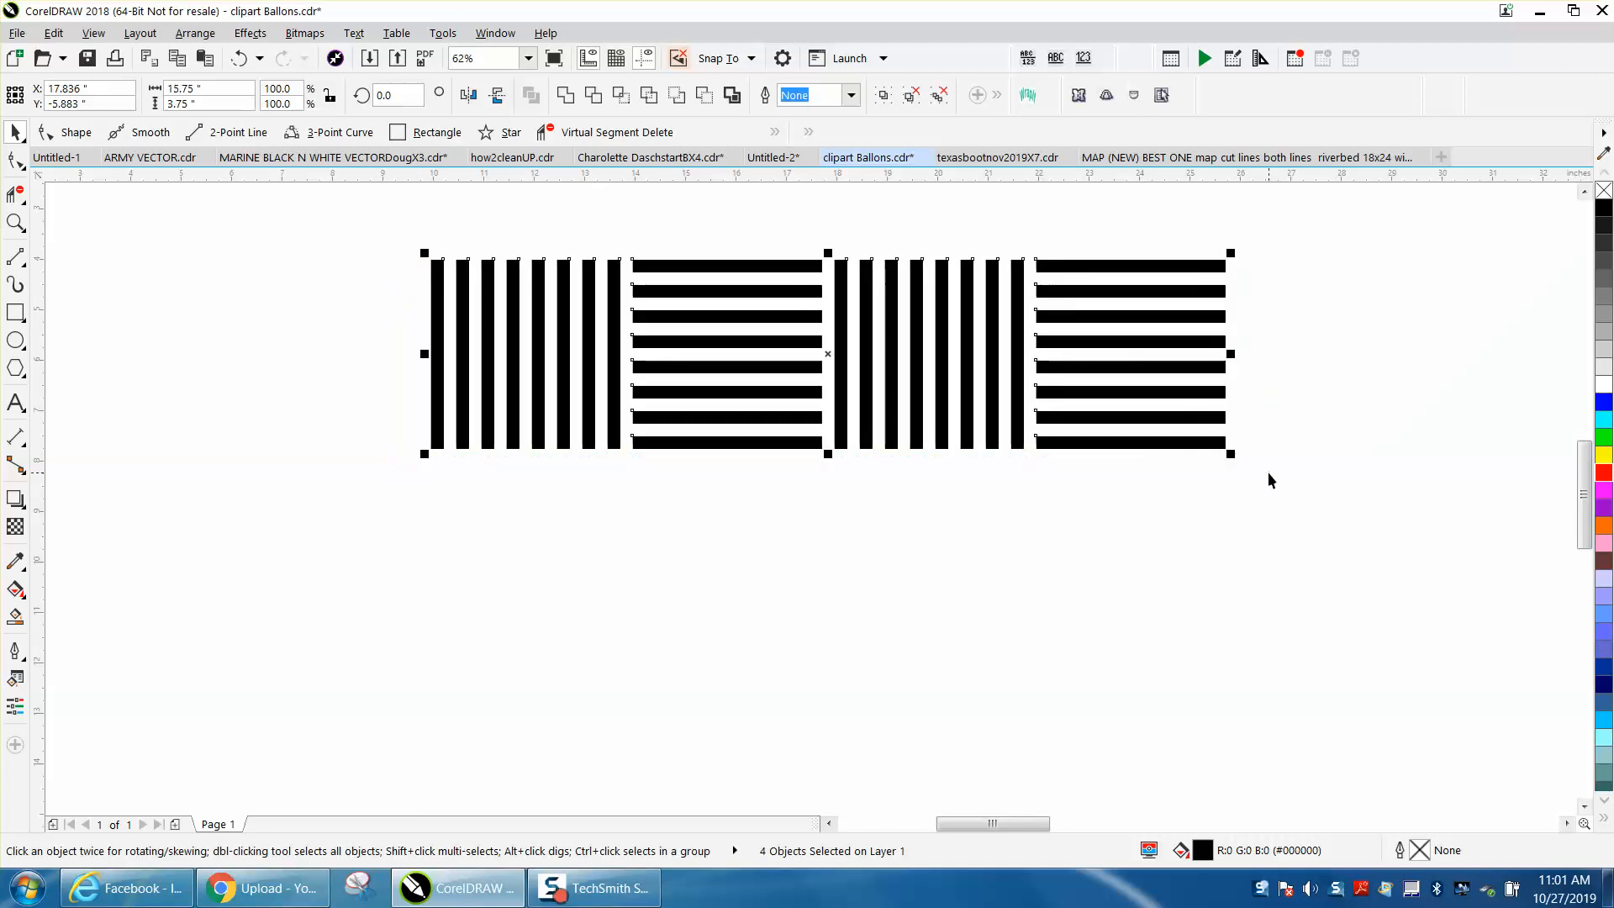
pyautogui.moveTo(429, 263); pyautogui.dragTo(430, 450)
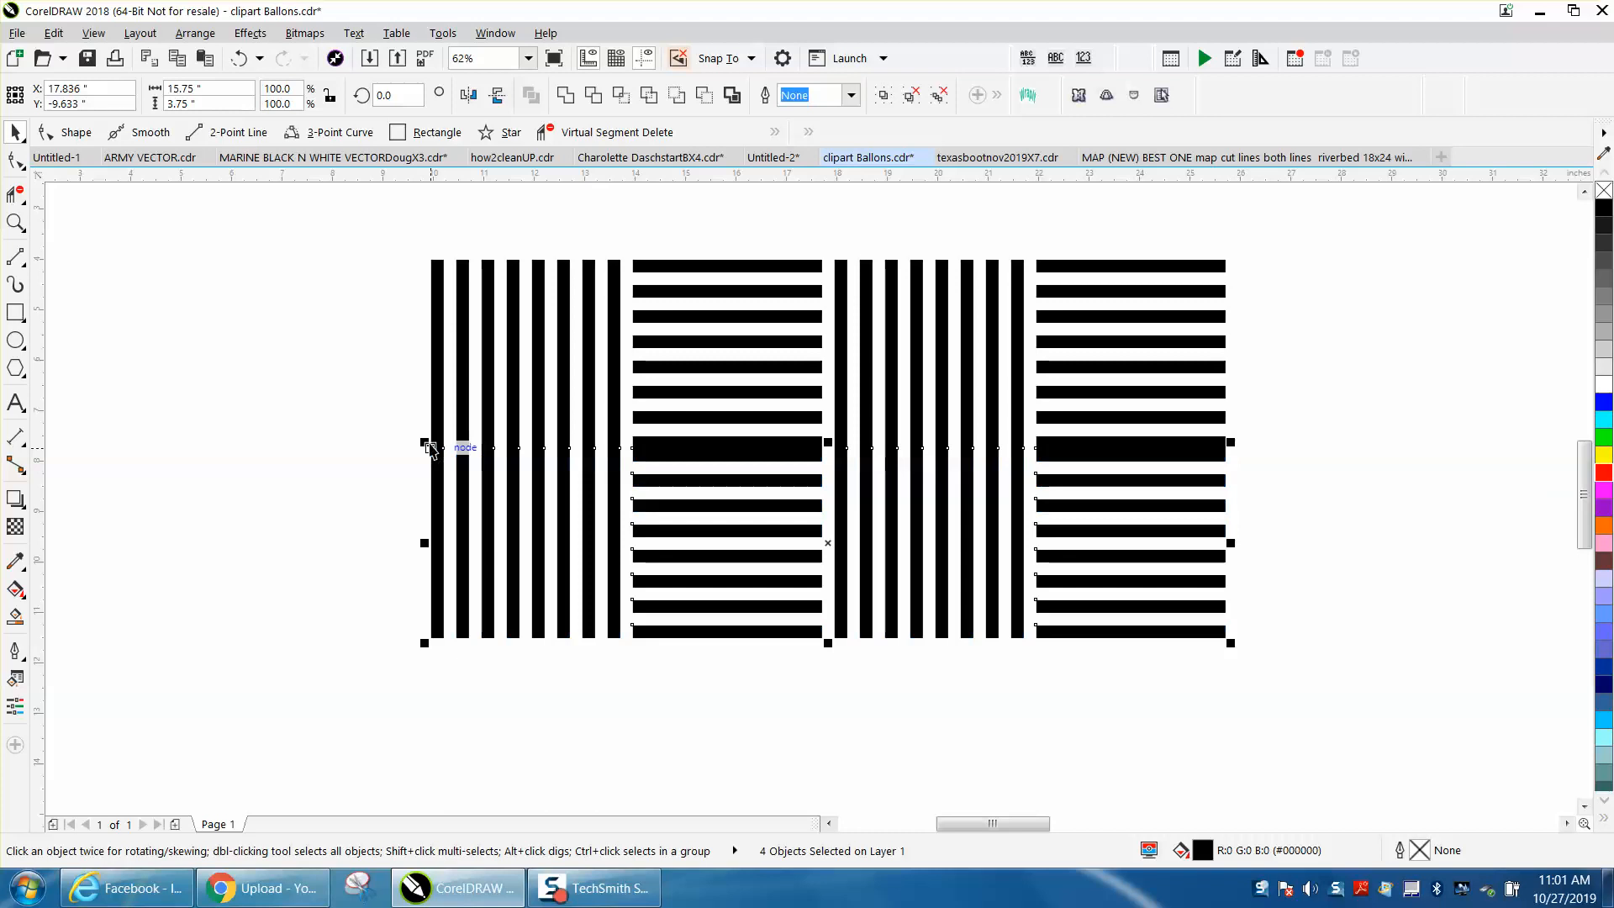
pyautogui.press('Down')
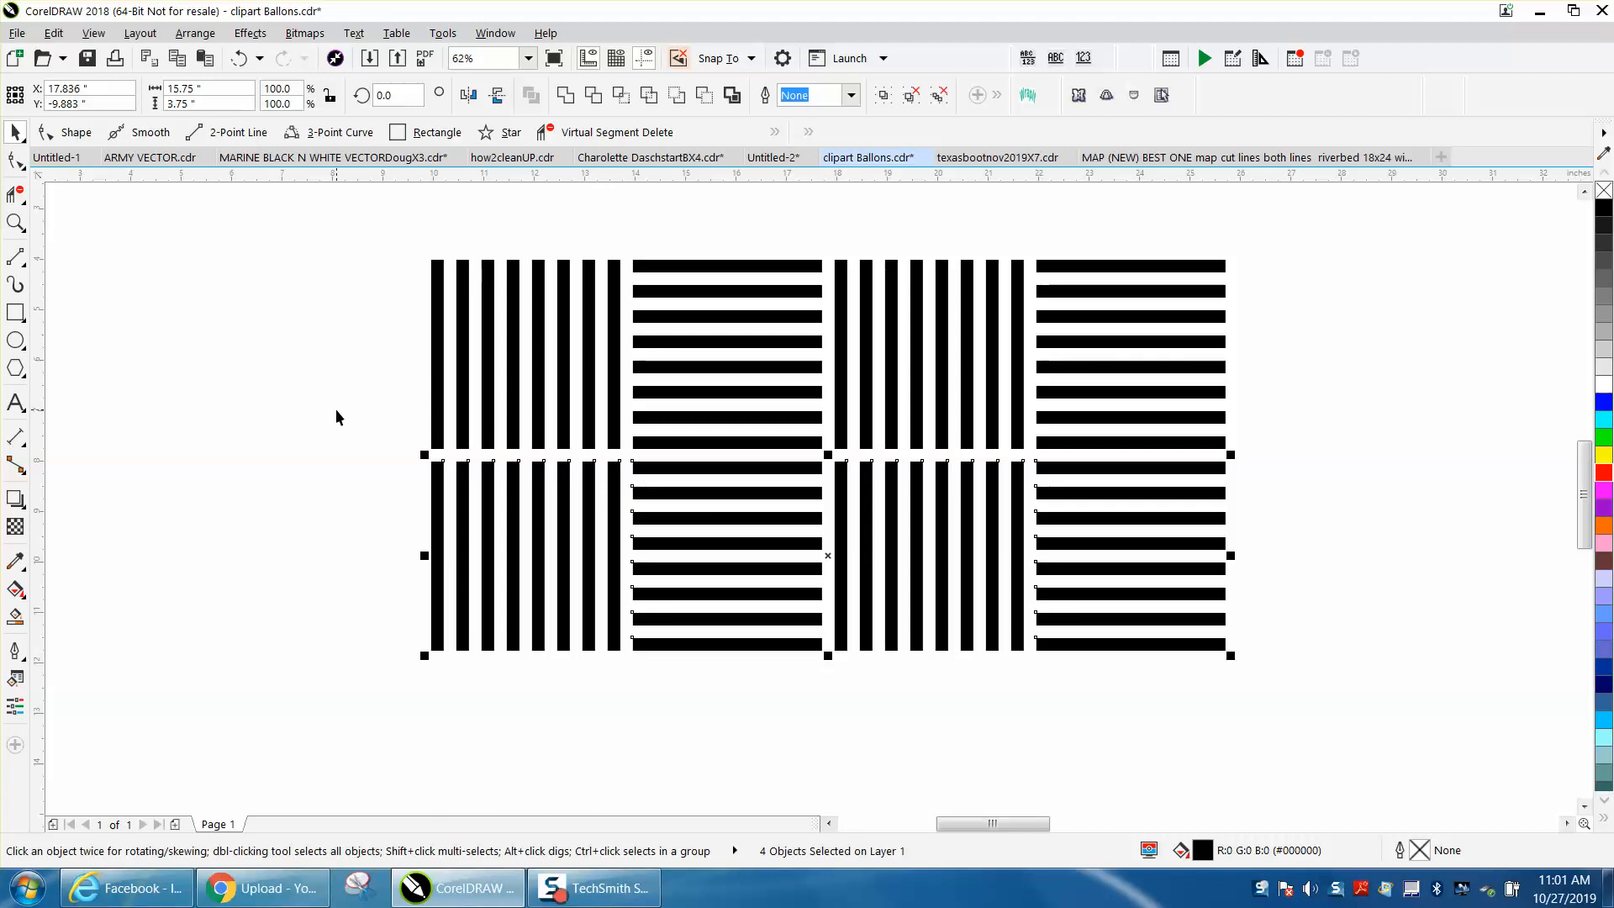
# - Mirror the lower row horizontally so its stripe directions alternate with the row above, and deselect it
pyautogui.click(467, 95)
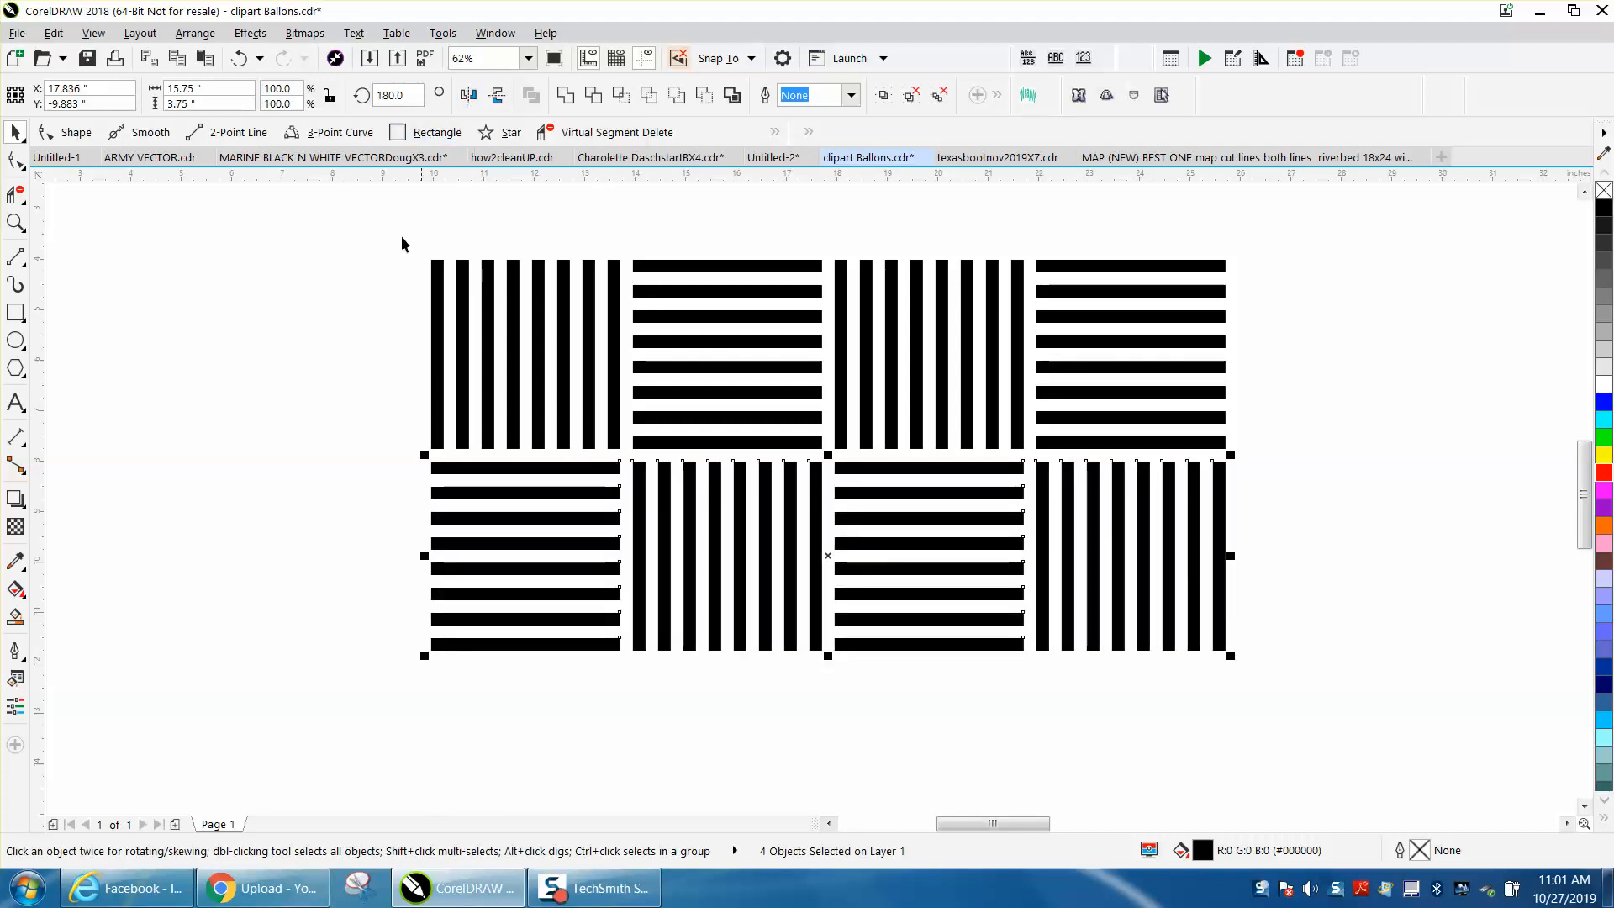
pyautogui.click(360, 269)
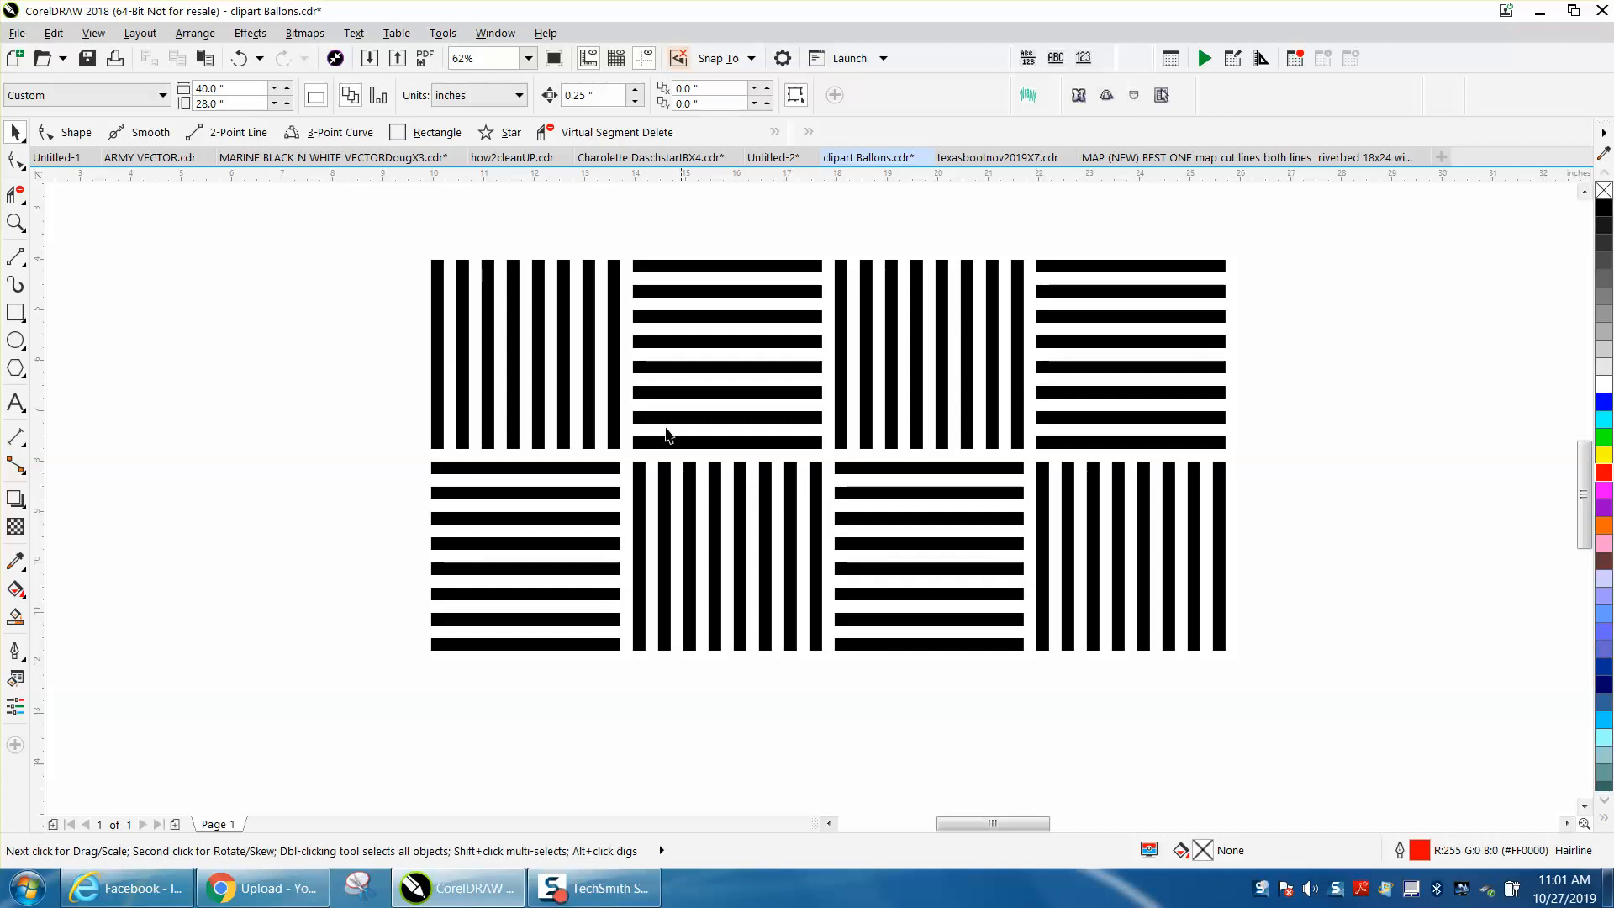
# - Place a copy of both rows below the originals with a matching gap, forming a four-by-four grid of striped squares
pyautogui.scroll(-2, 586, 394)
pyautogui.moveTo(468, 299); pyautogui.dragTo(972, 560)
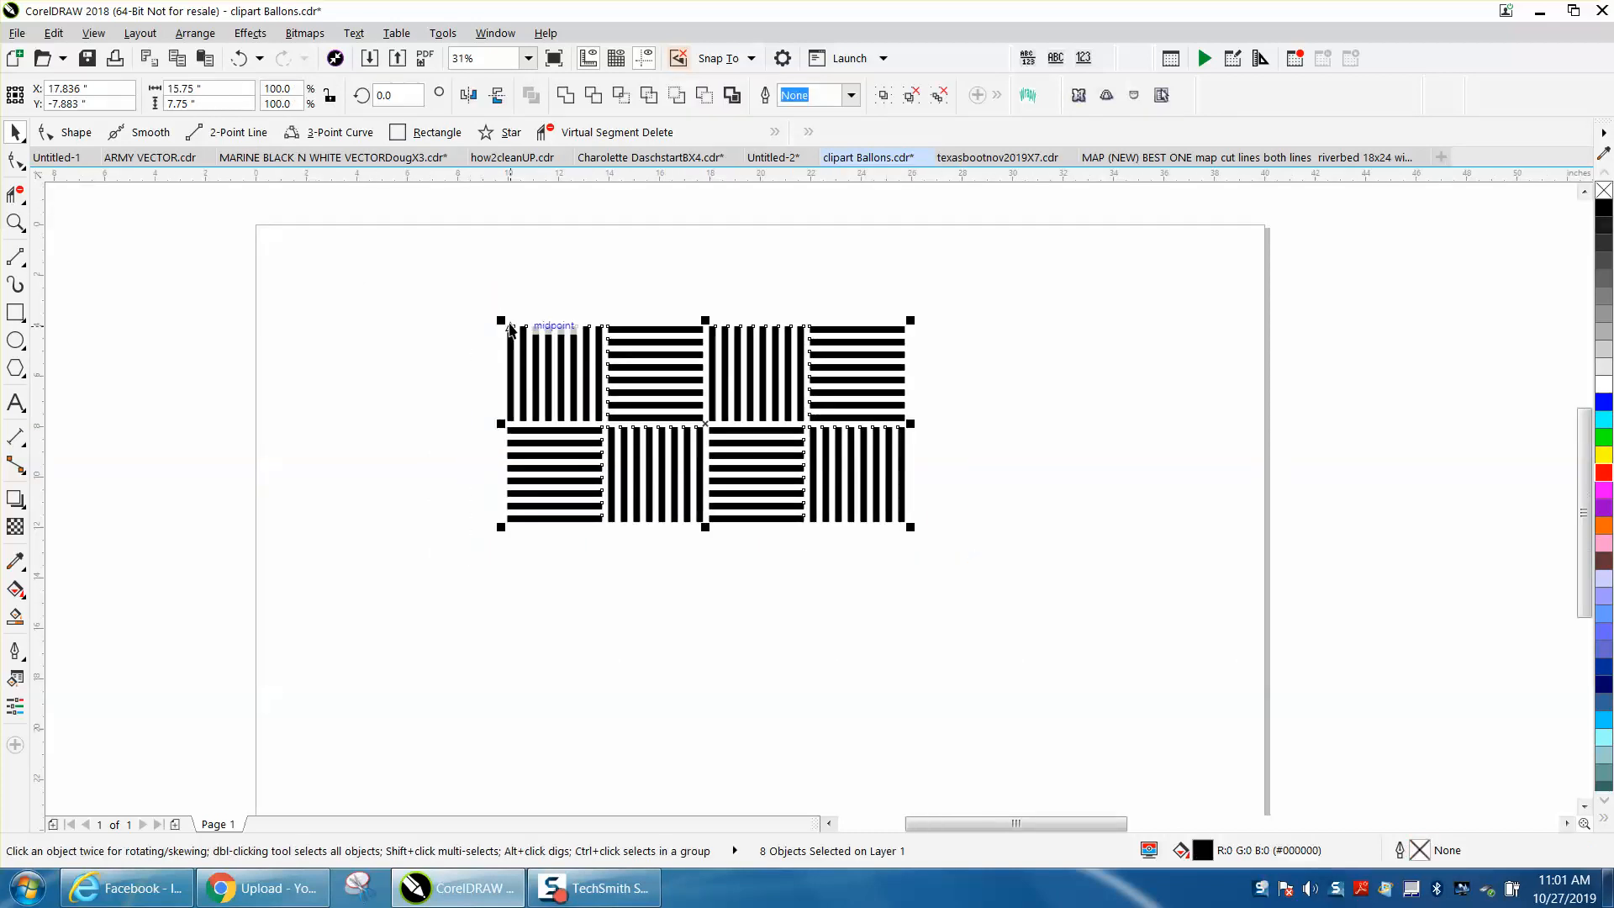
pyautogui.moveTo(507, 326); pyautogui.dragTo(511, 525)
pyautogui.click(989, 580)
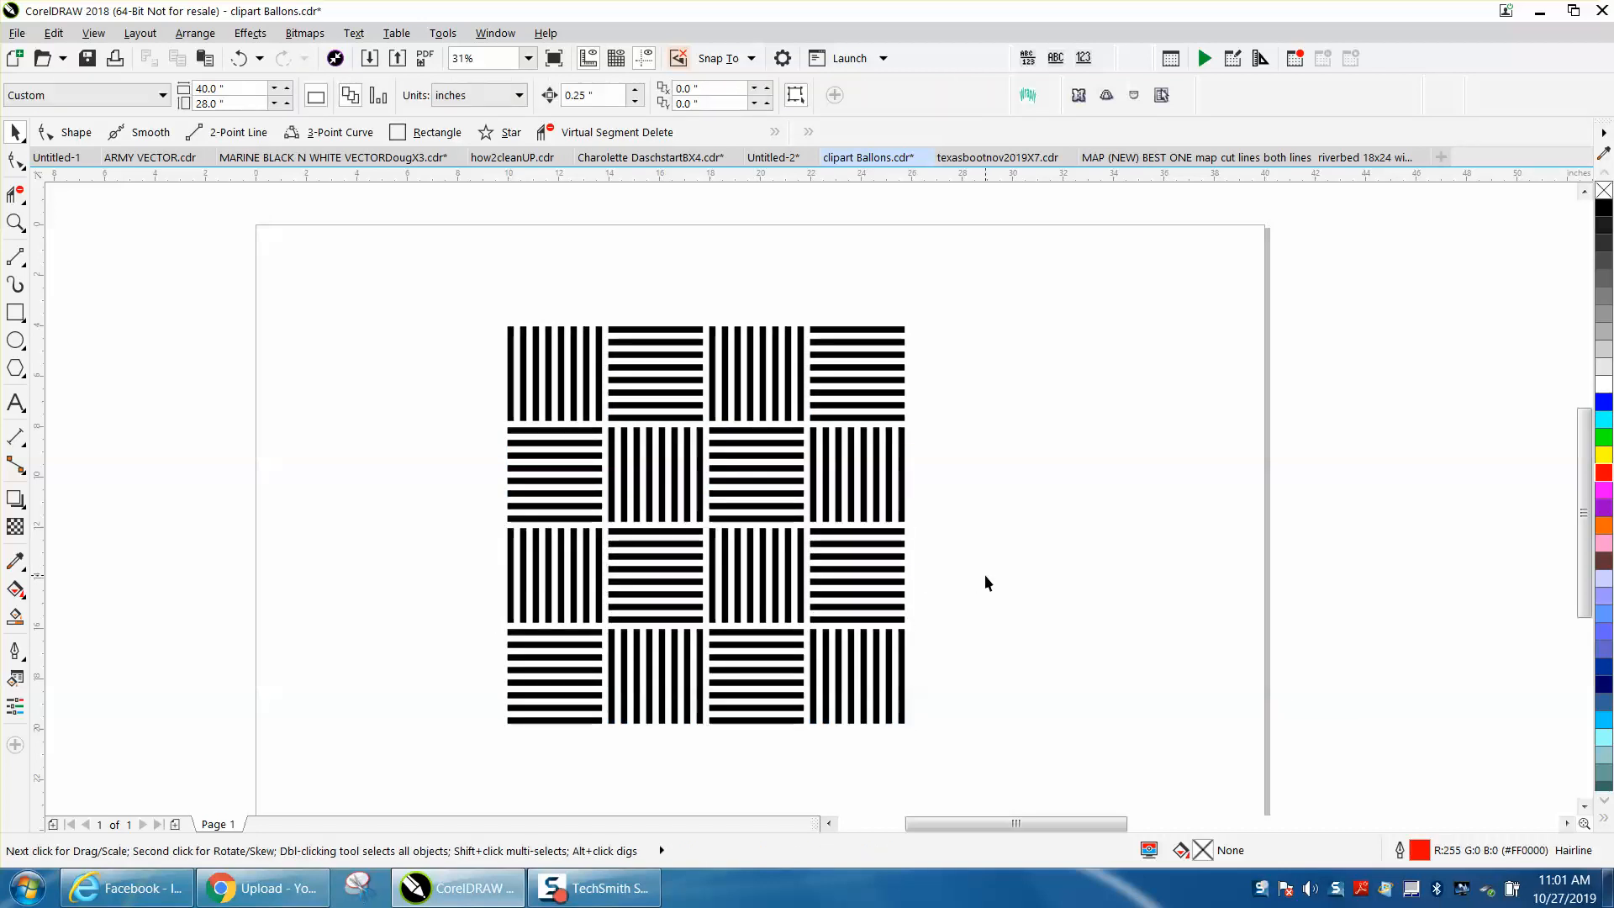
# - Select all sixteen striped squares in the grid
pyautogui.moveTo(439, 306); pyautogui.dragTo(996, 765)
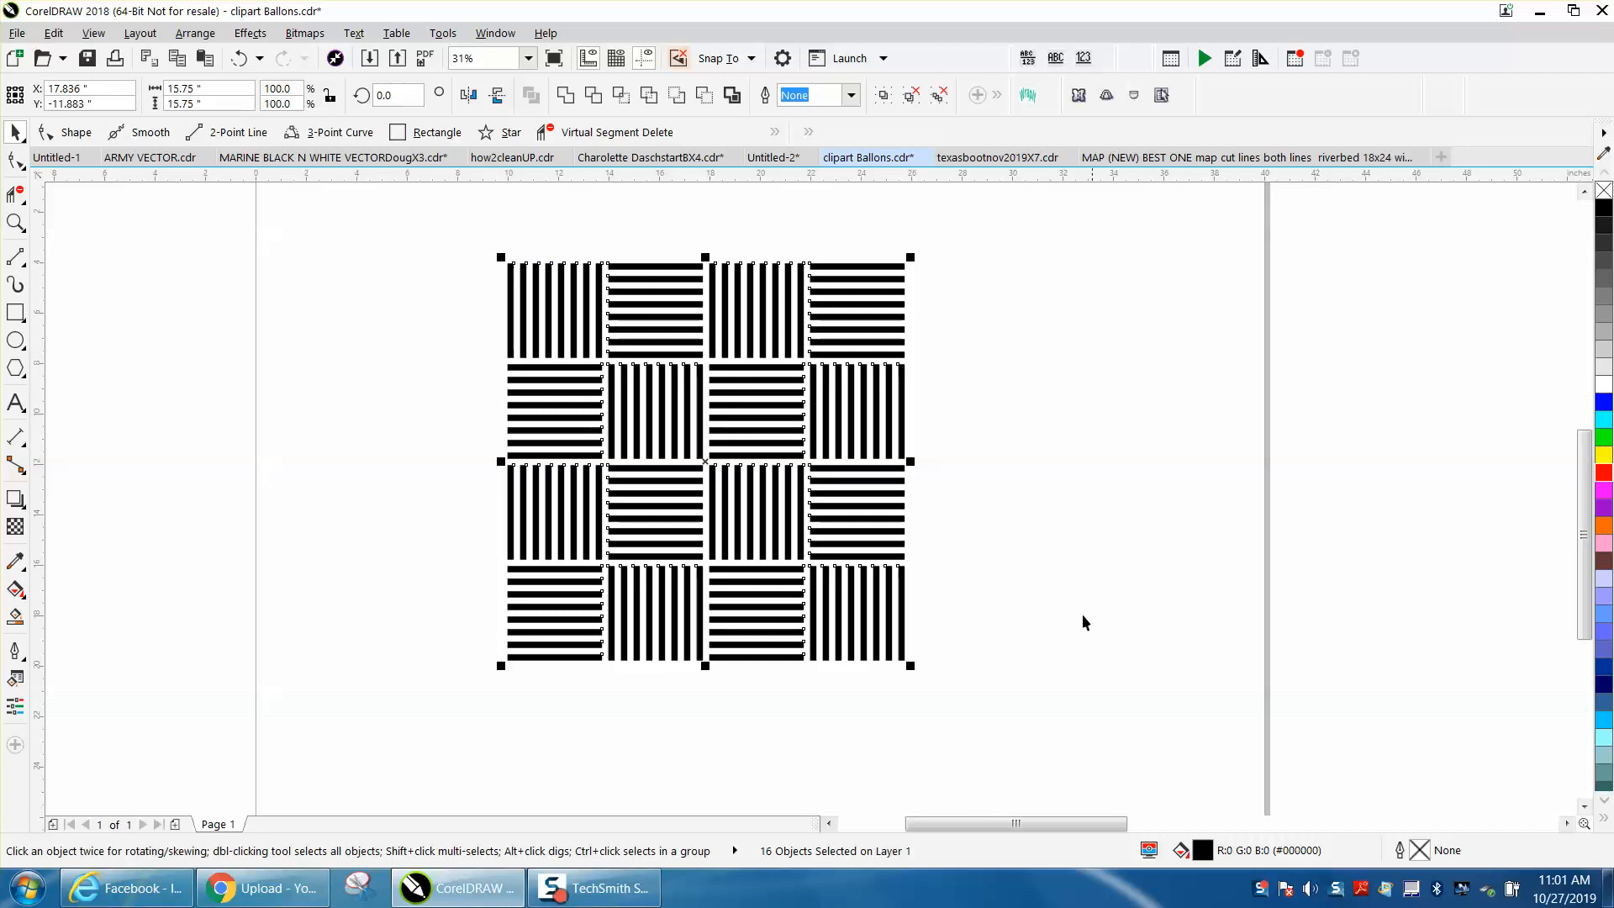
pyautogui.click(195, 33)
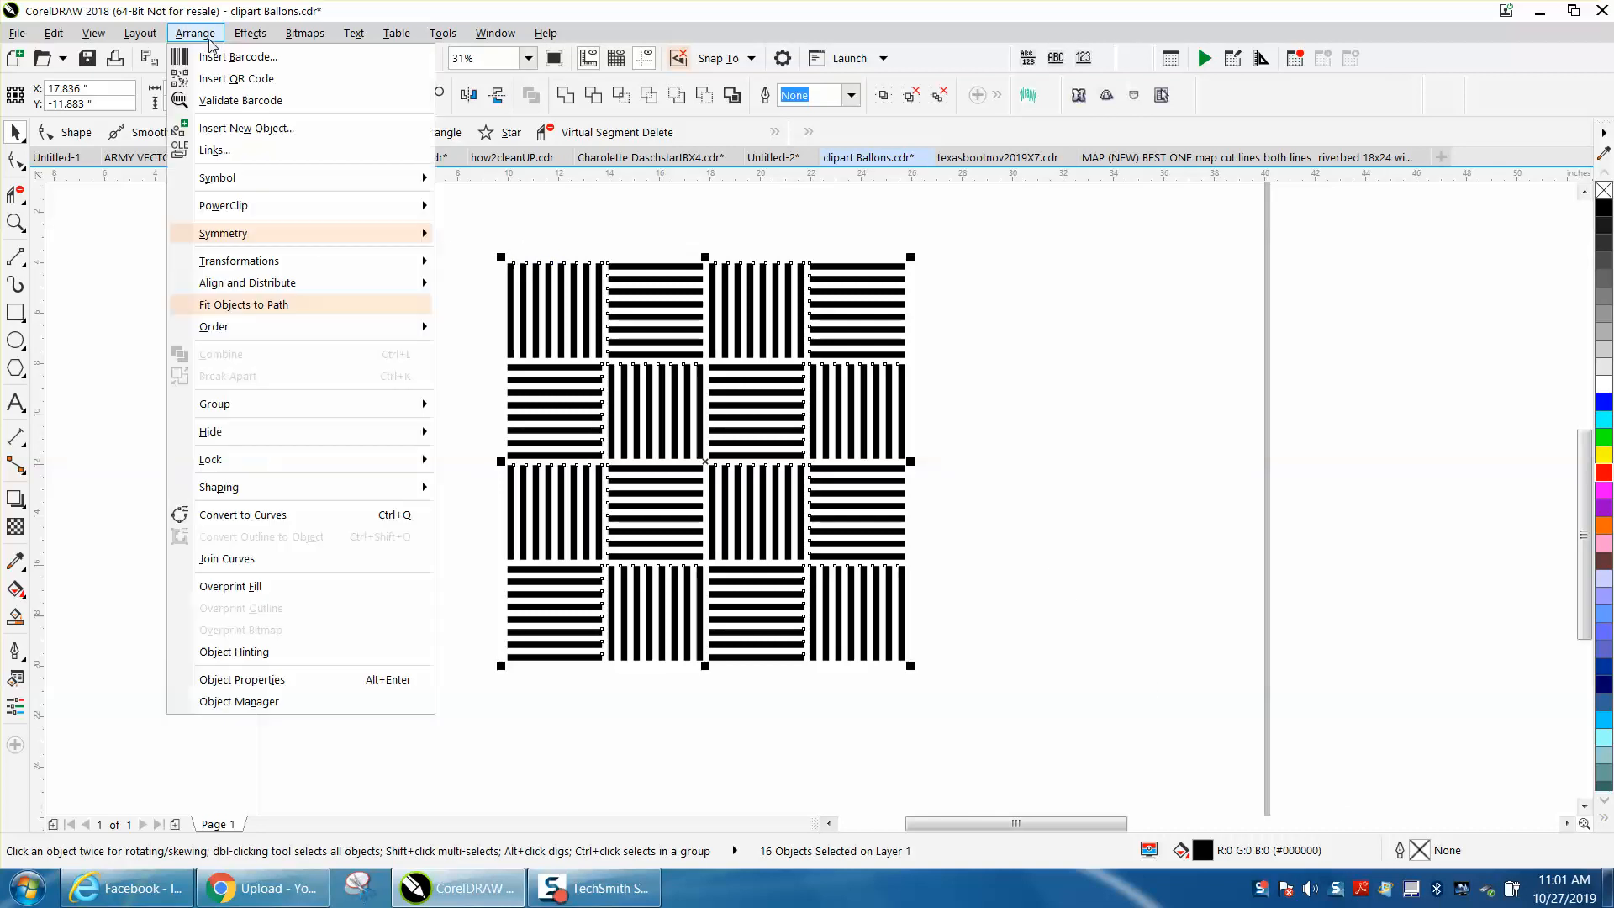
pyautogui.click(468, 457)
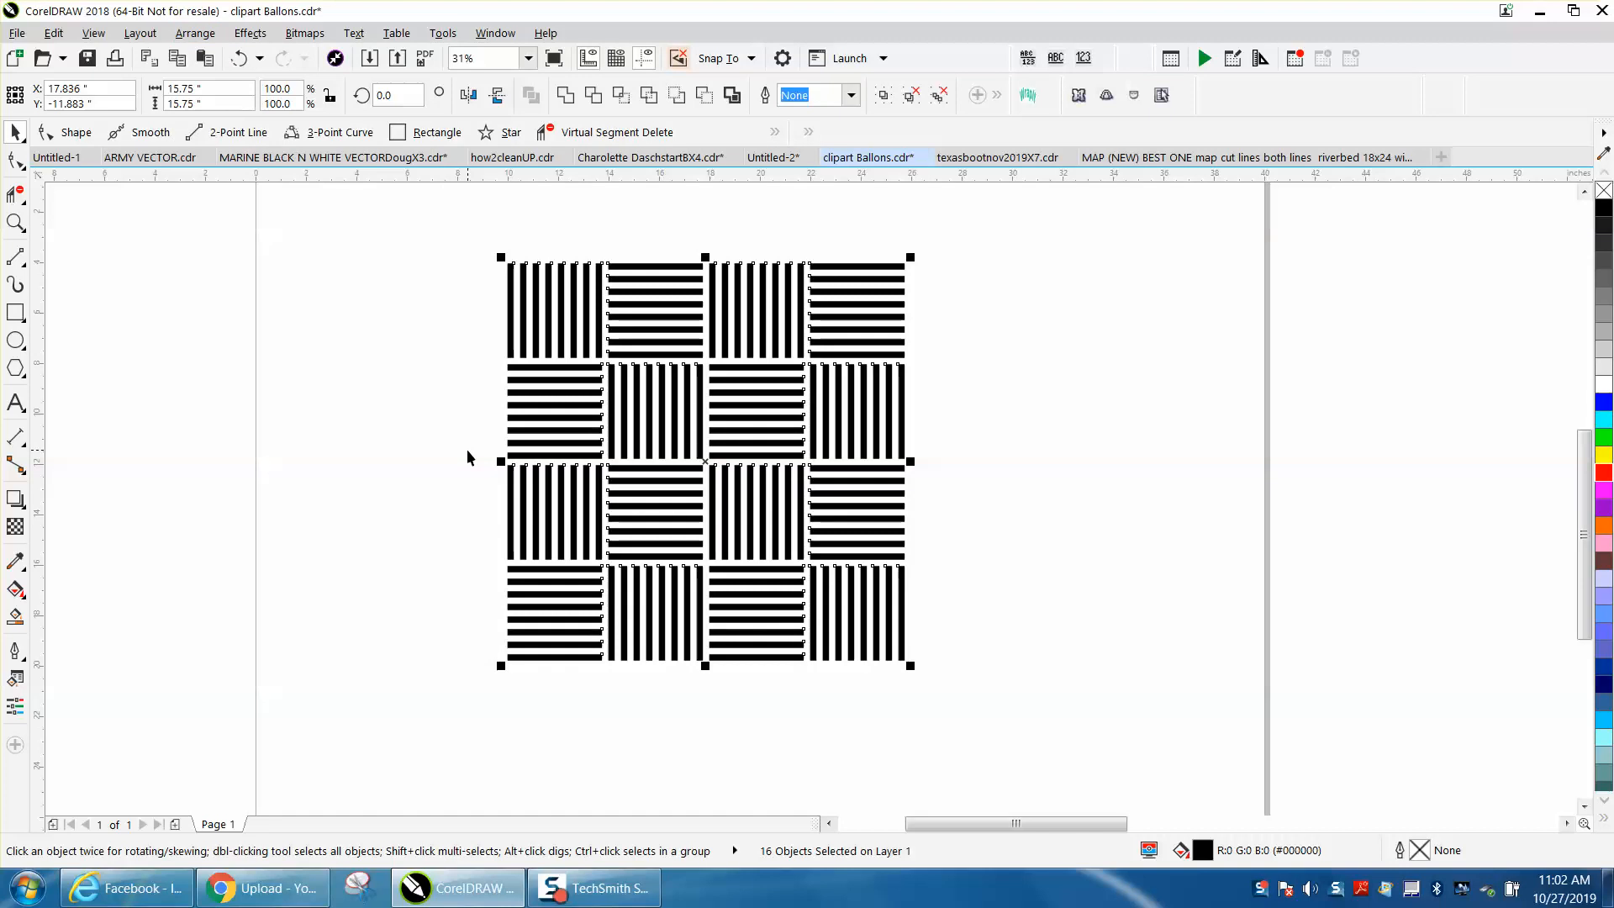
pyautogui.press('alt')
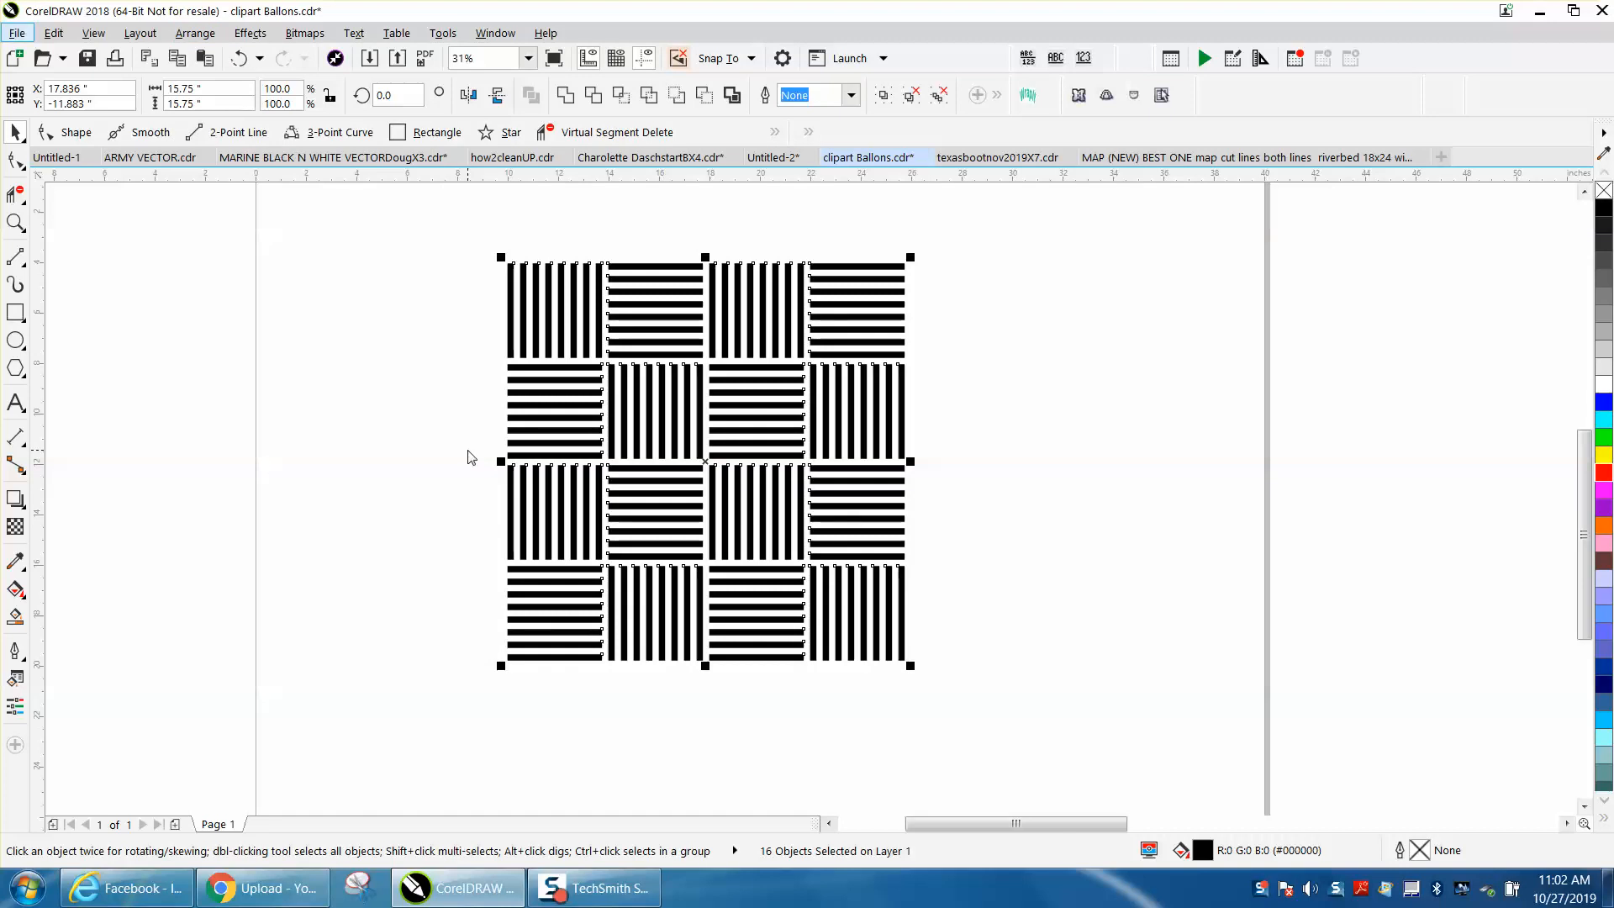